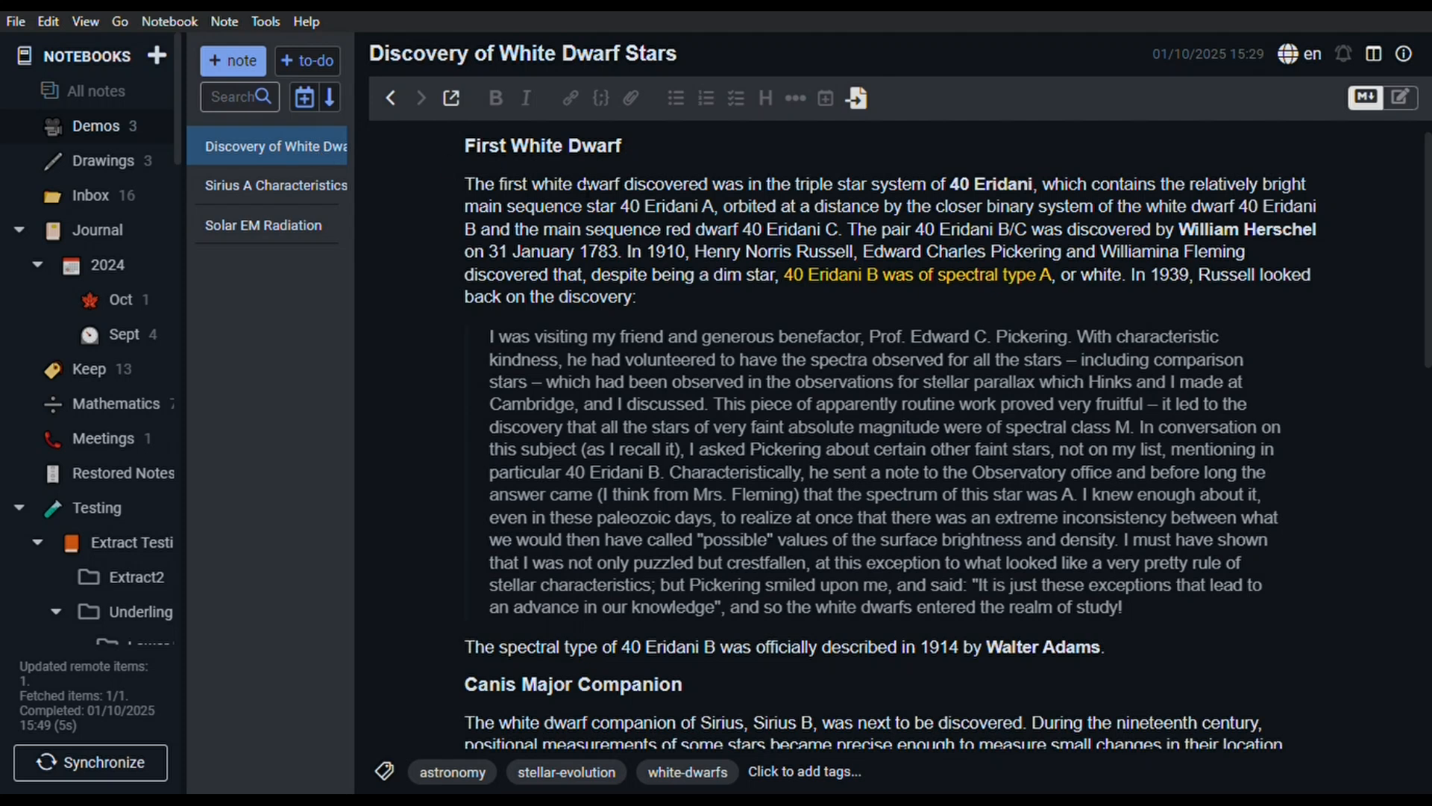
Step: Review the Discovery of White Dwarf Stars, Sirius A Characteristics and Solar EM Radiation notes for paragraphs tagged #project
{"action": "scroll", "coordinate": [628, 167], "scroll_direction": "down", "scroll_amount": 8}
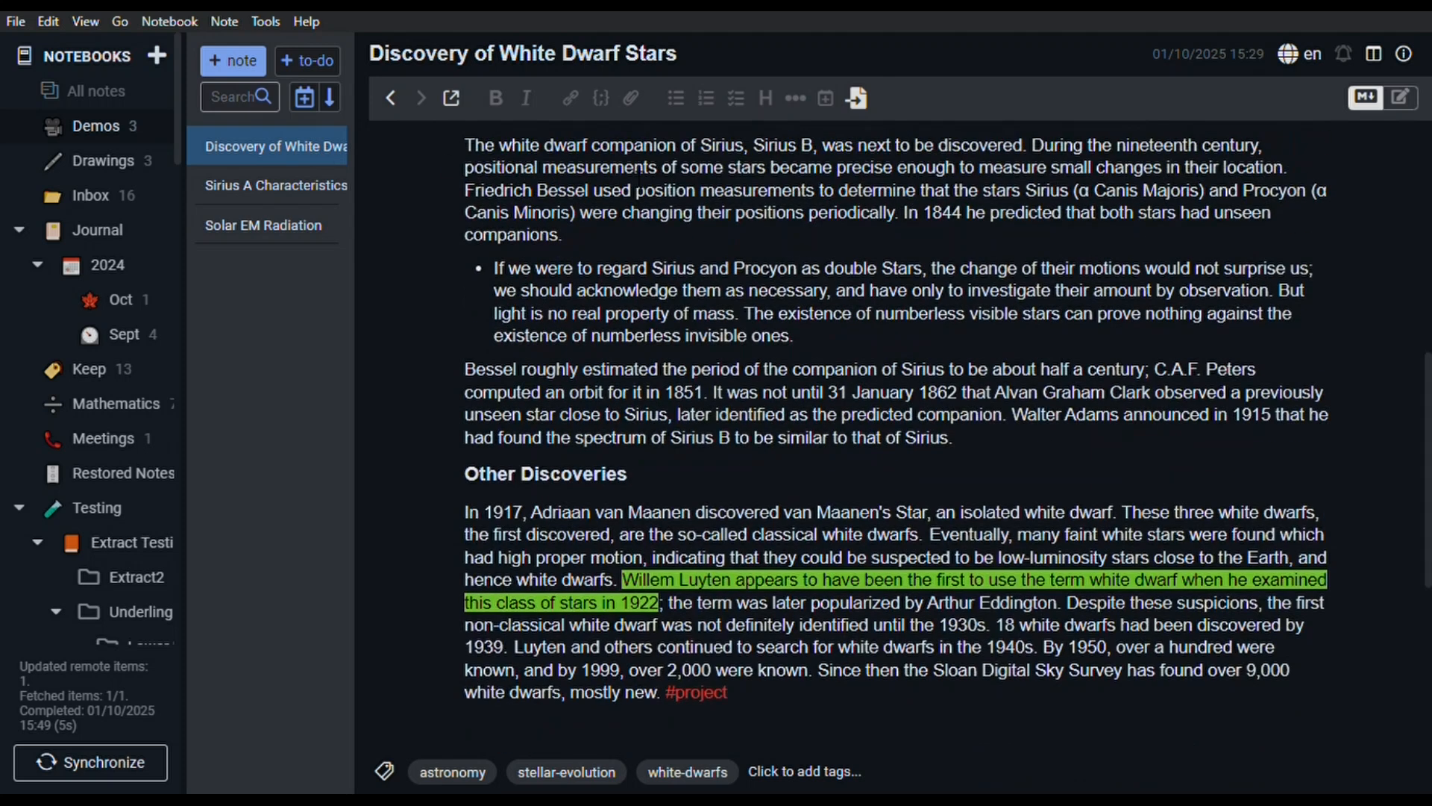
{"action": "left_click_drag", "start_coordinate": [752, 706], "coordinate": [661, 705]}
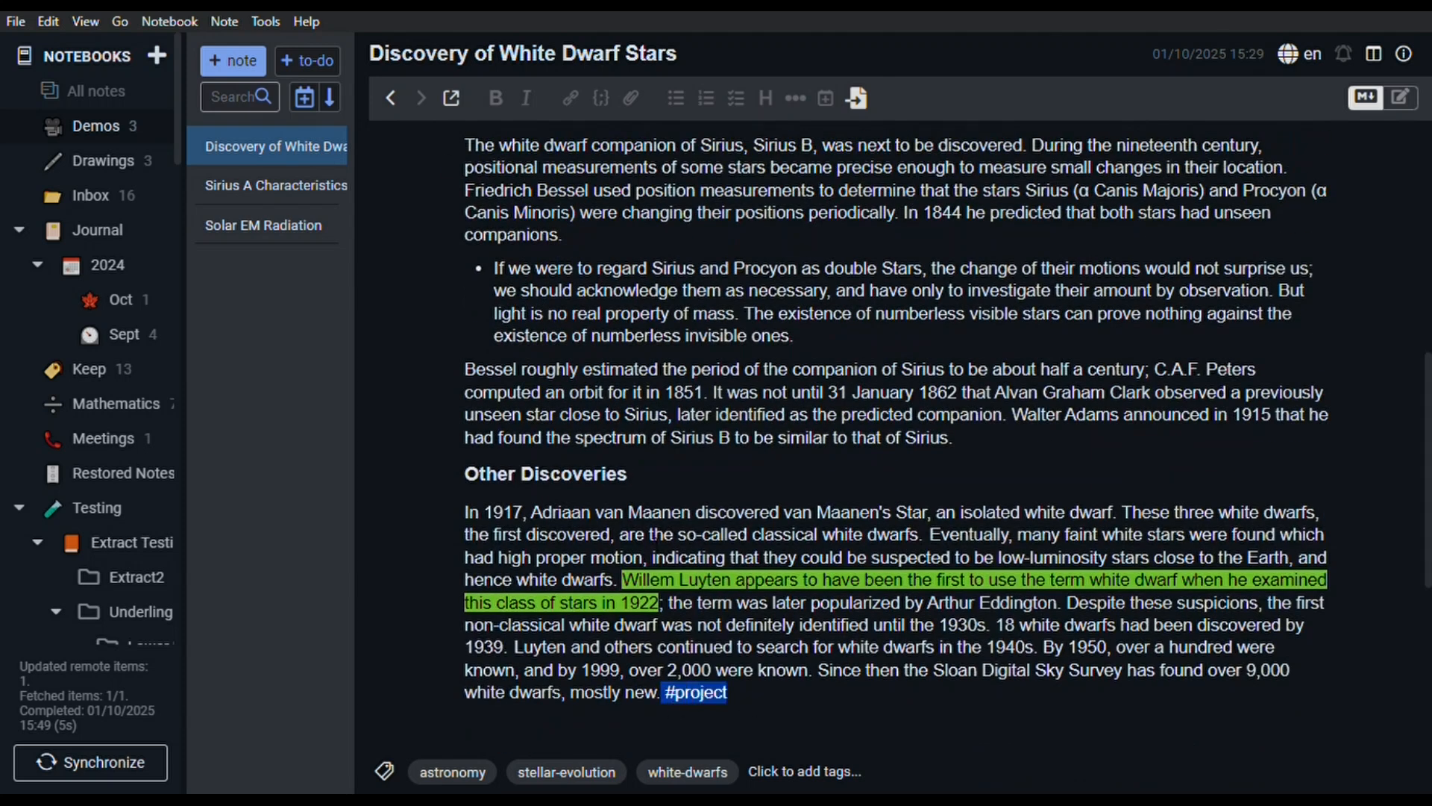
{"action": "left_click", "coordinate": [298, 186]}
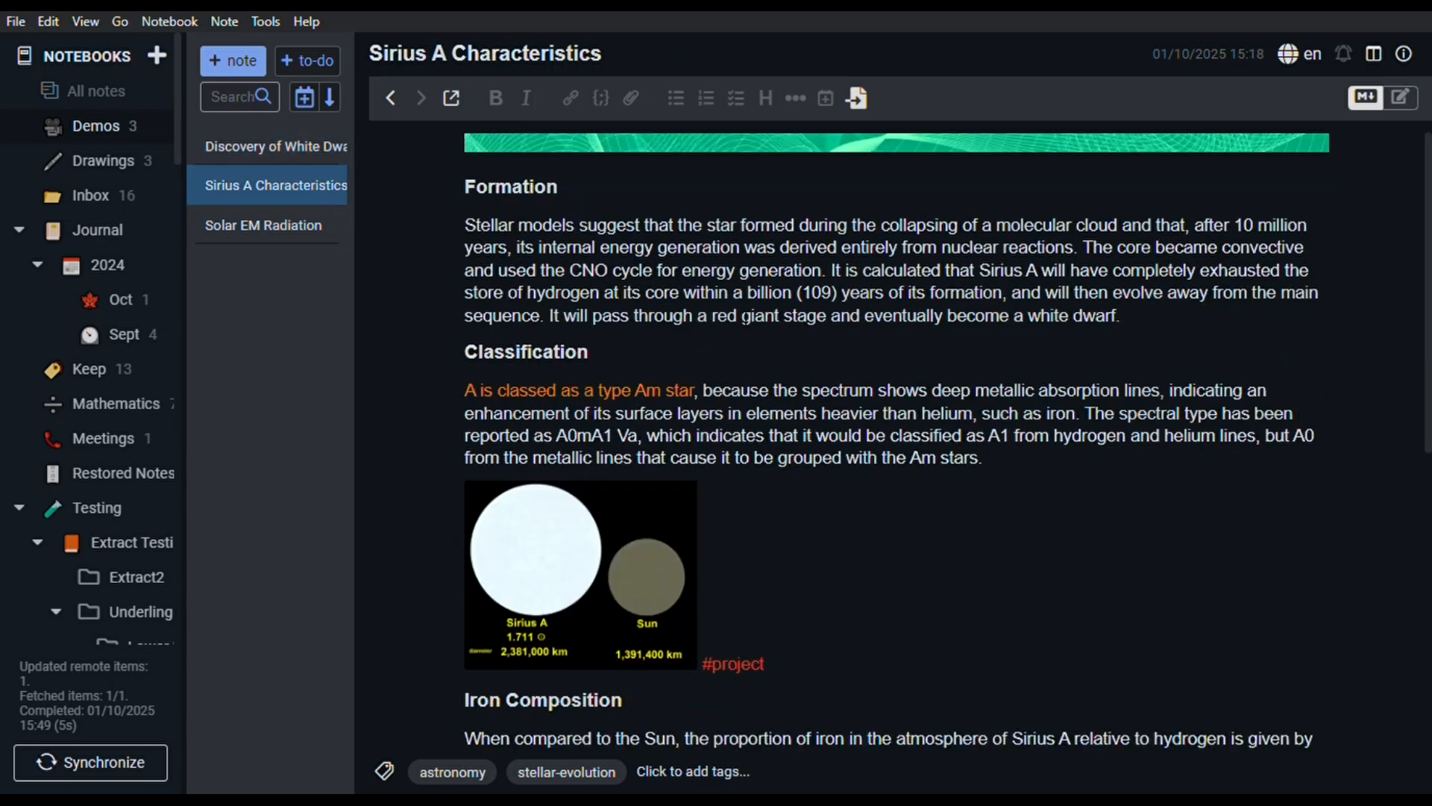
{"action": "scroll", "coordinate": [858, 664], "scroll_direction": "down", "scroll_amount": 4}
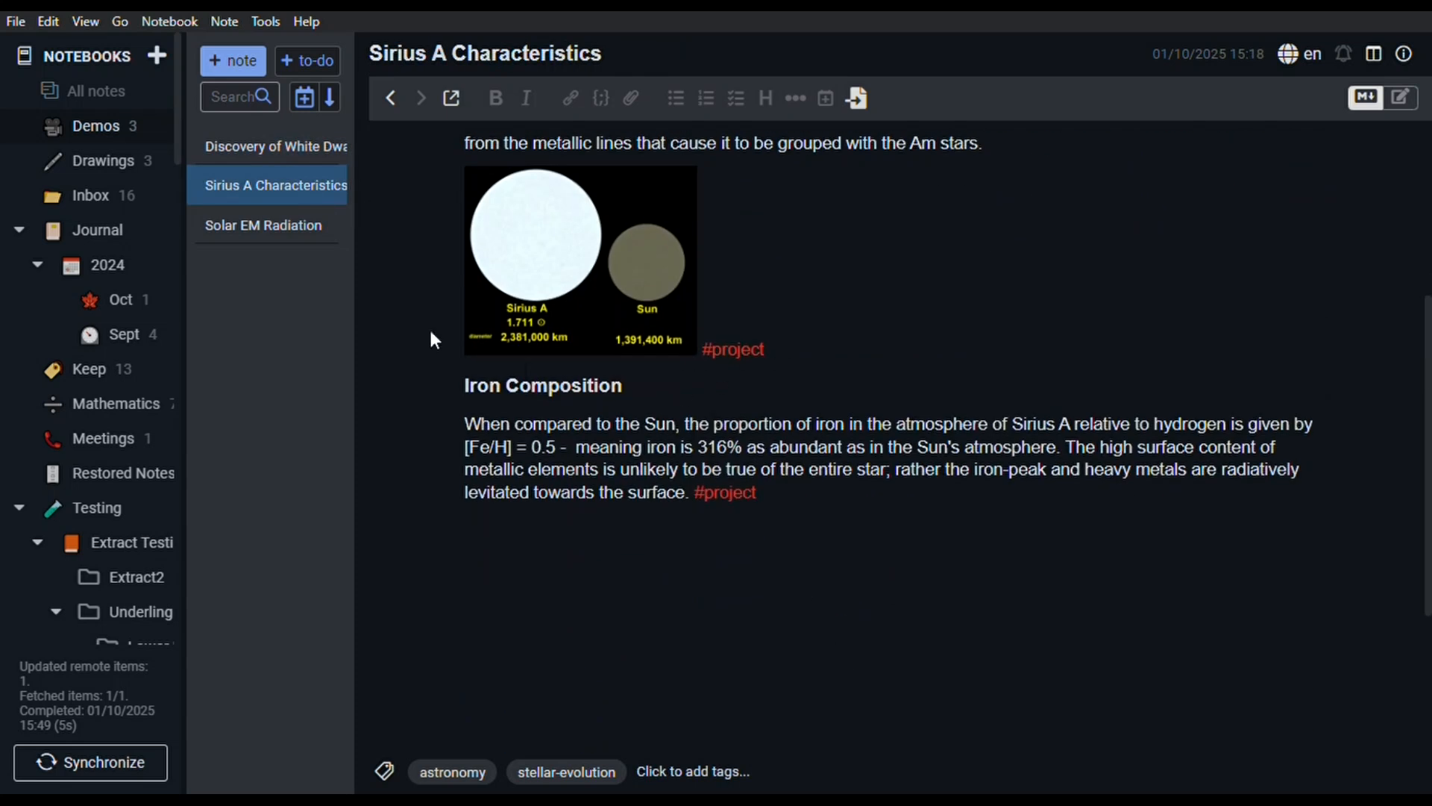
{"action": "left_click", "coordinate": [281, 231]}
{"action": "scroll", "coordinate": [895, 448], "scroll_direction": "down", "scroll_amount": 6}
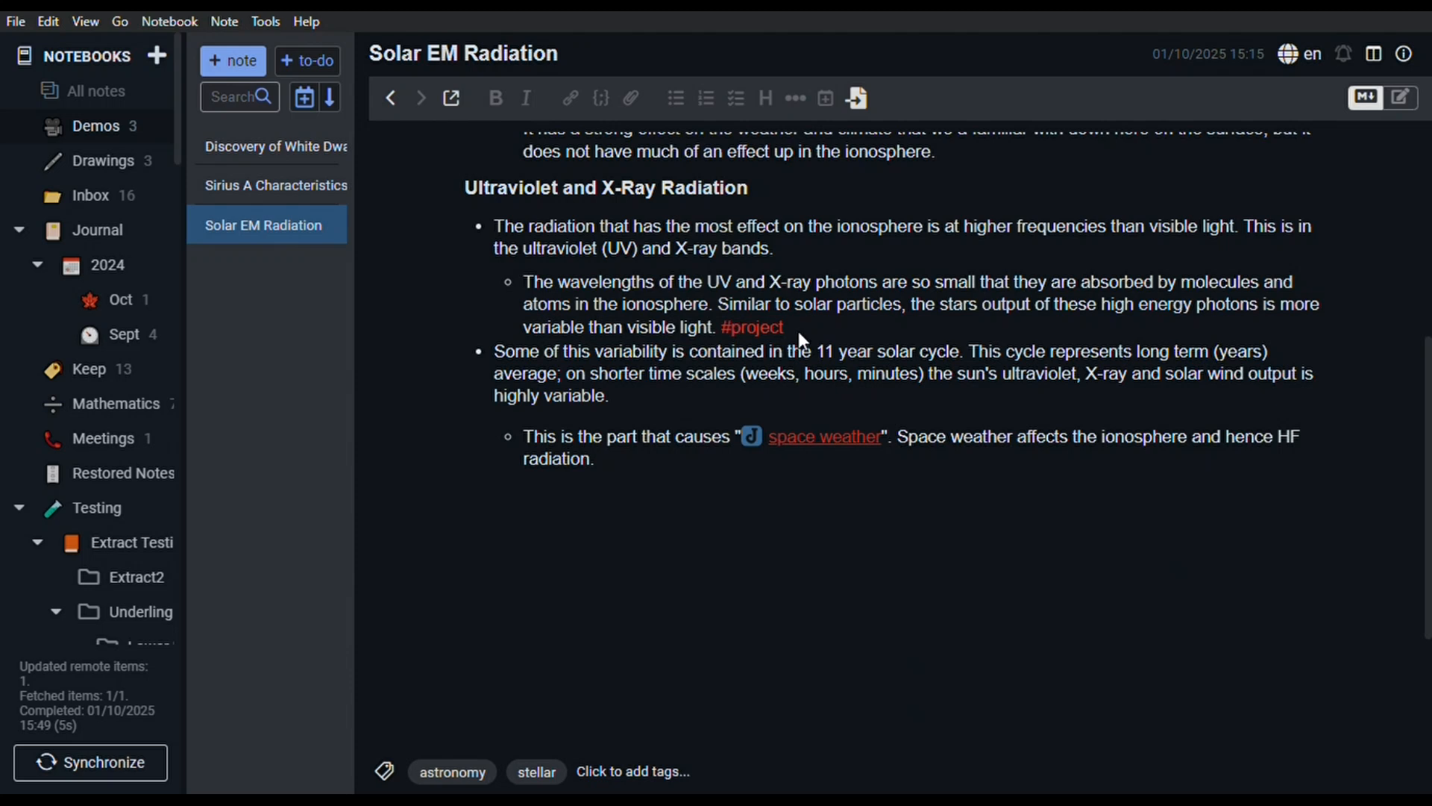
{"action": "scroll", "coordinate": [856, 345], "scroll_direction": "up", "scroll_amount": 5}
Step: Extract paragraphs from the three Demos source notes using tag prefix # and keyword project
{"action": "left_click", "coordinate": [294, 142]}
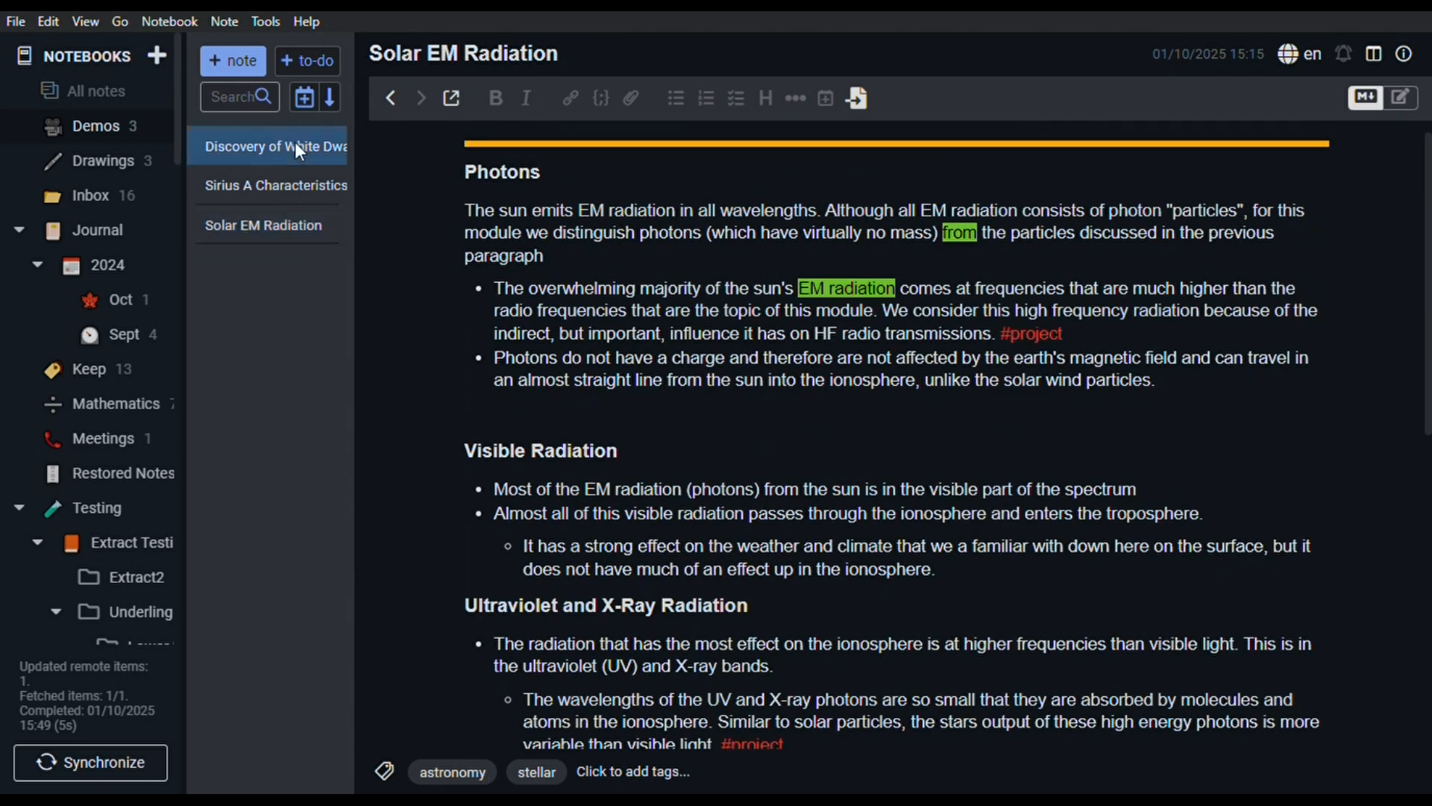
{"action": "left_click", "coordinate": [310, 224], "text": "shift"}
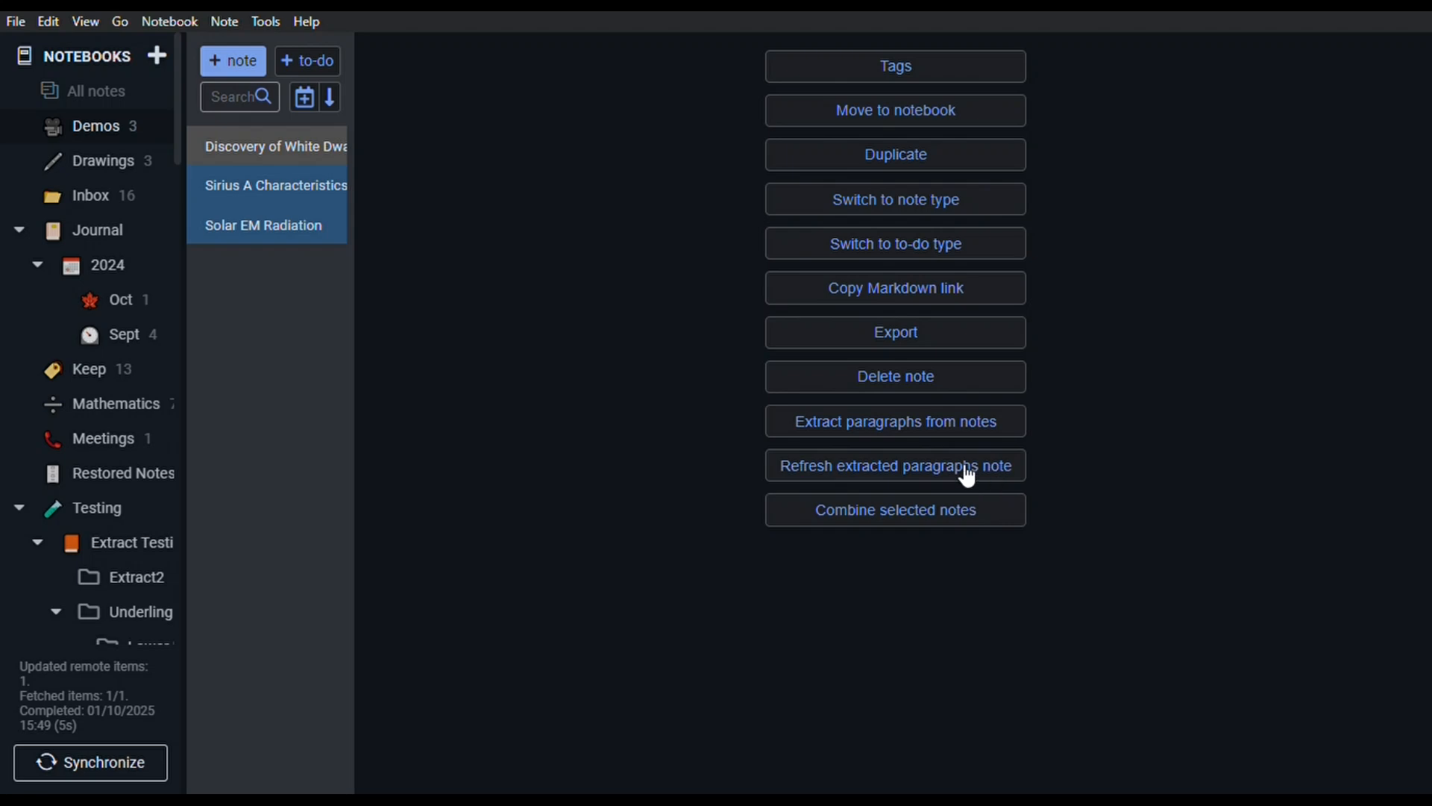
{"action": "left_click", "coordinate": [917, 431]}
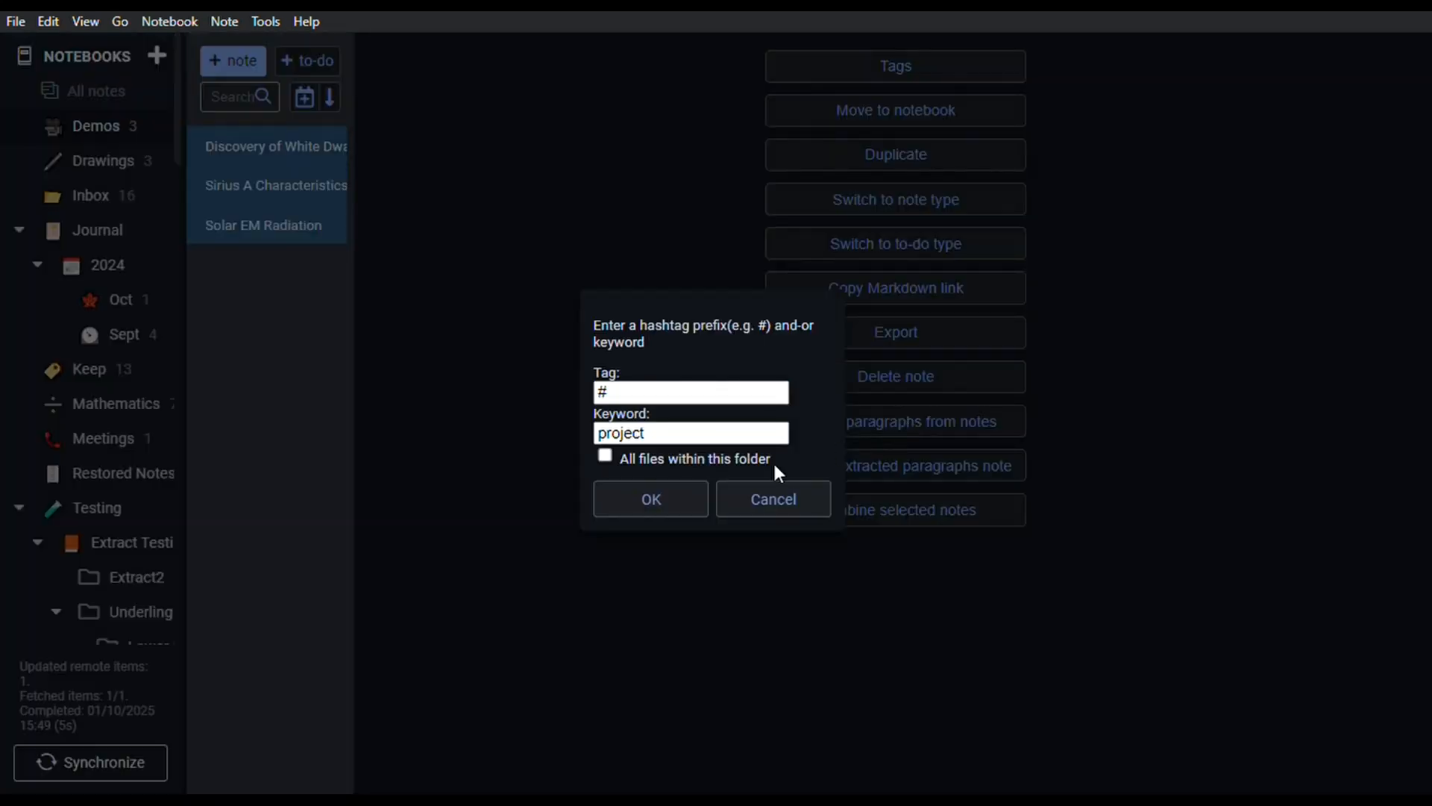
{"action": "left_click", "coordinate": [682, 510]}
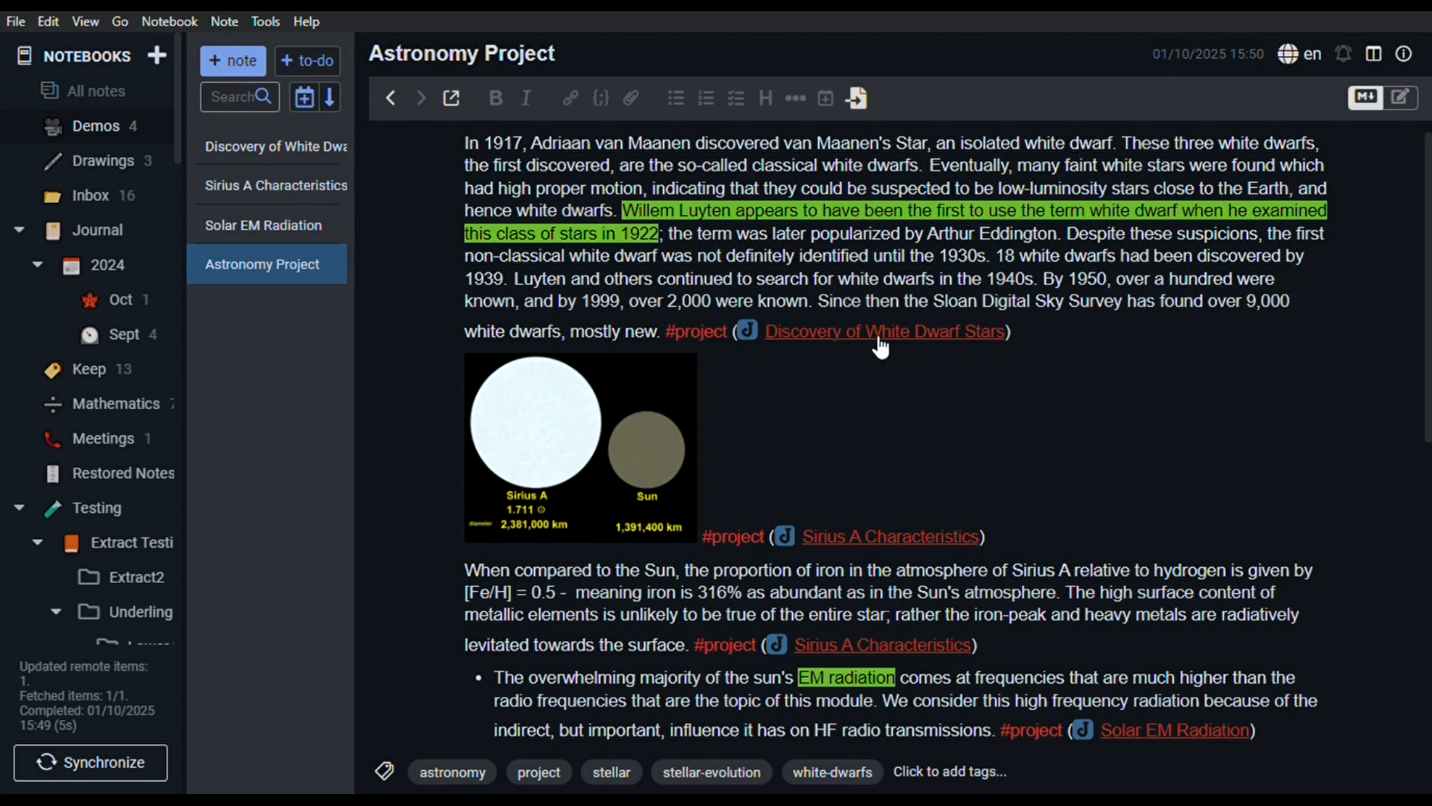
Step: Examine the Astronomy Project note's extracted paragraphs and their links back to the source notes
{"action": "left_click", "coordinate": [329, 160]}
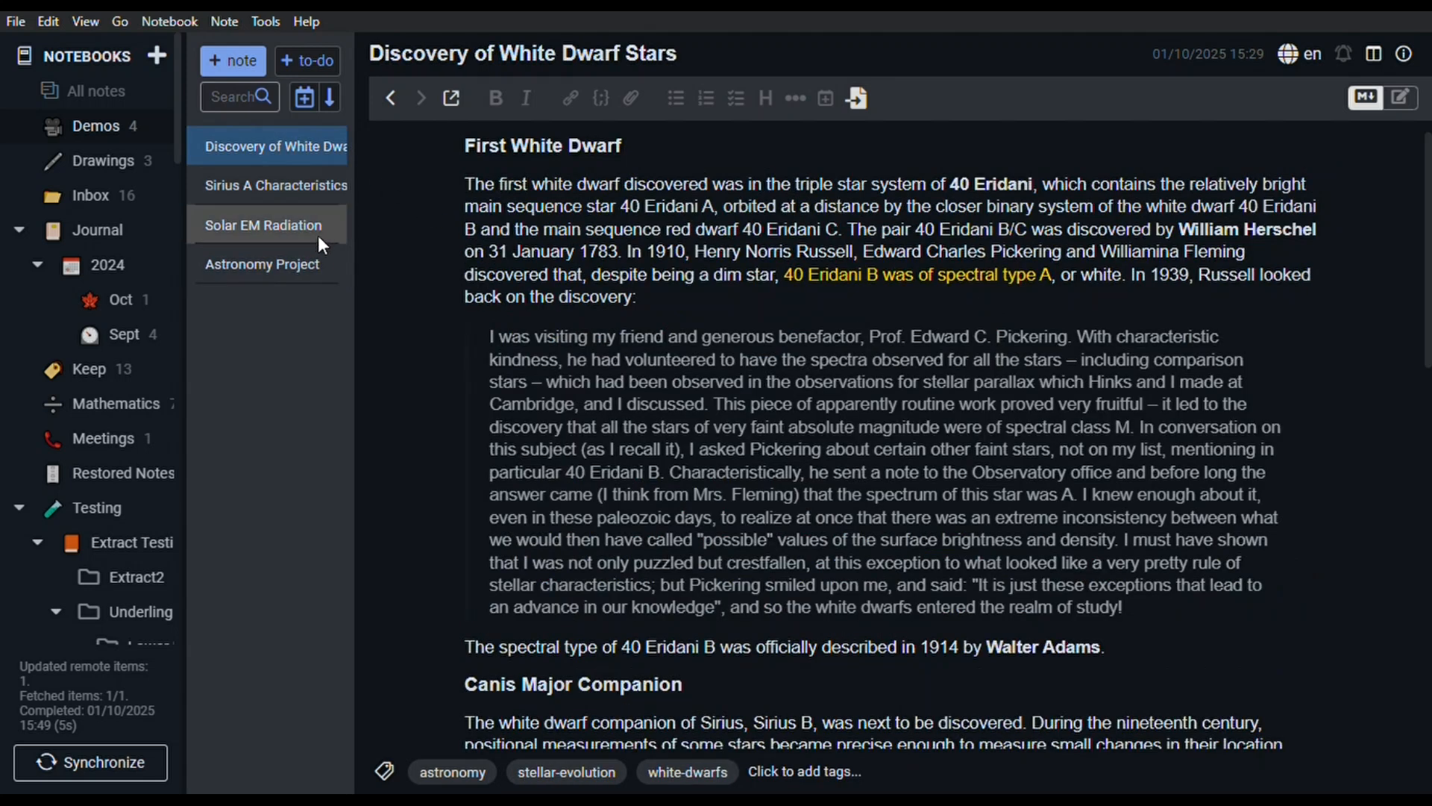
{"action": "left_click", "coordinate": [339, 262]}
{"action": "scroll", "coordinate": [872, 335], "scroll_direction": "down", "scroll_amount": 1}
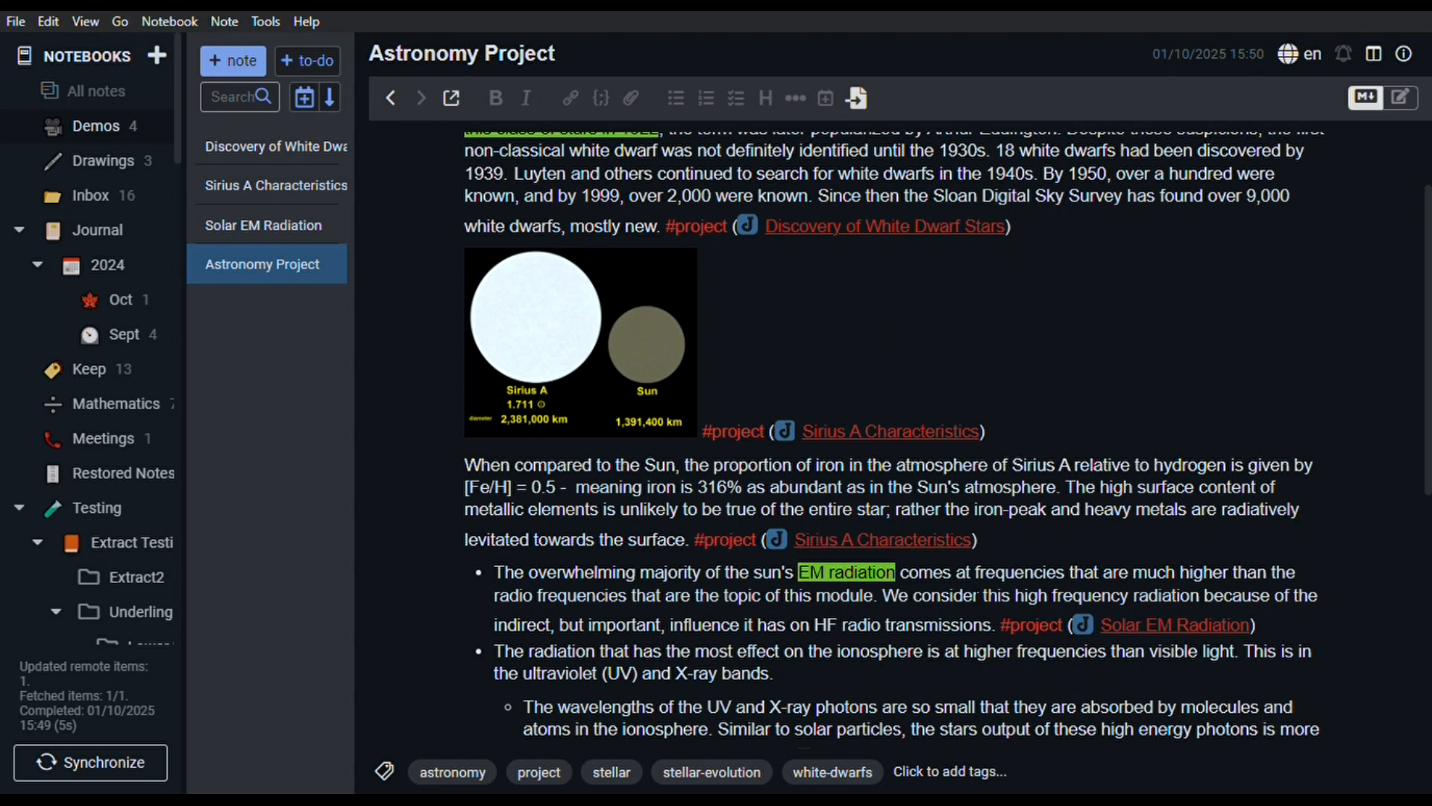
{"action": "scroll", "coordinate": [1018, 580], "scroll_direction": "down", "scroll_amount": 1}
{"action": "scroll", "coordinate": [1019, 580], "scroll_direction": "down", "scroll_amount": 2}
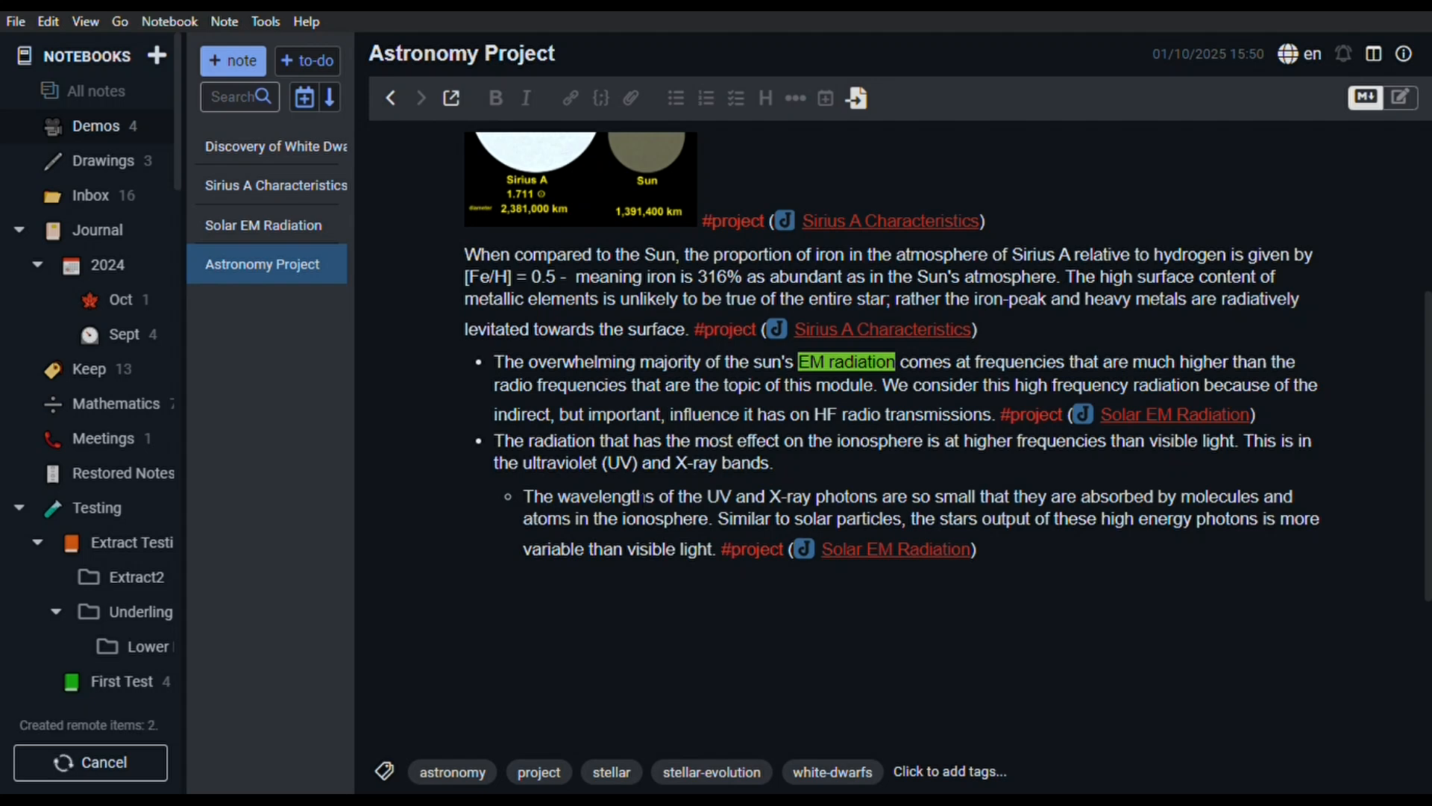
{"action": "scroll", "coordinate": [1133, 252], "scroll_direction": "up", "scroll_amount": 4}
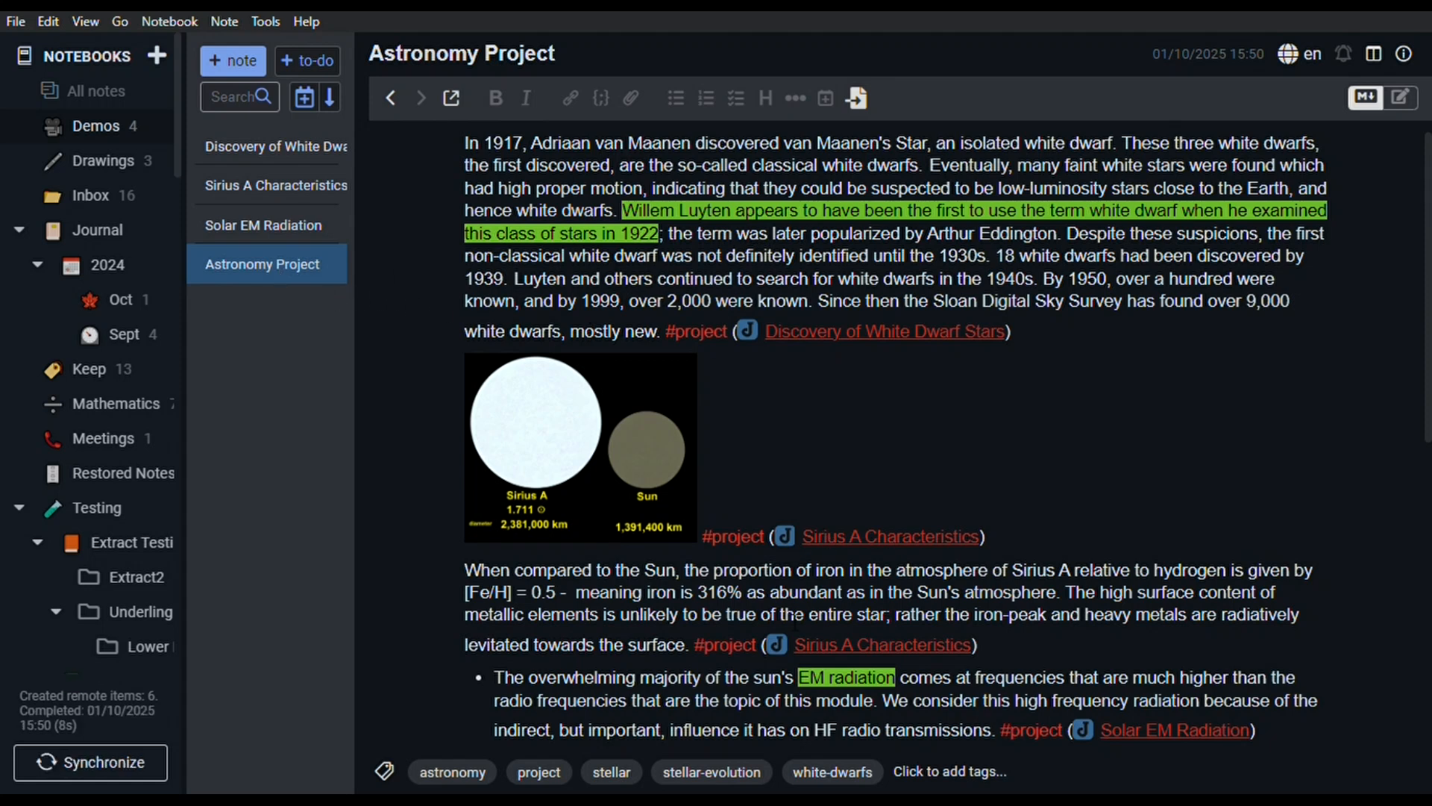
{"action": "scroll", "coordinate": [804, 555], "scroll_direction": "down", "scroll_amount": 2}
Step: Highlight "When compared to the Sun, the proportion of iron in the atmosphere of Sirius A" in the Sirius A Characteristics note
{"action": "left_click", "coordinate": [319, 199]}
{"action": "scroll", "coordinate": [627, 470], "scroll_direction": "down", "scroll_amount": 1}
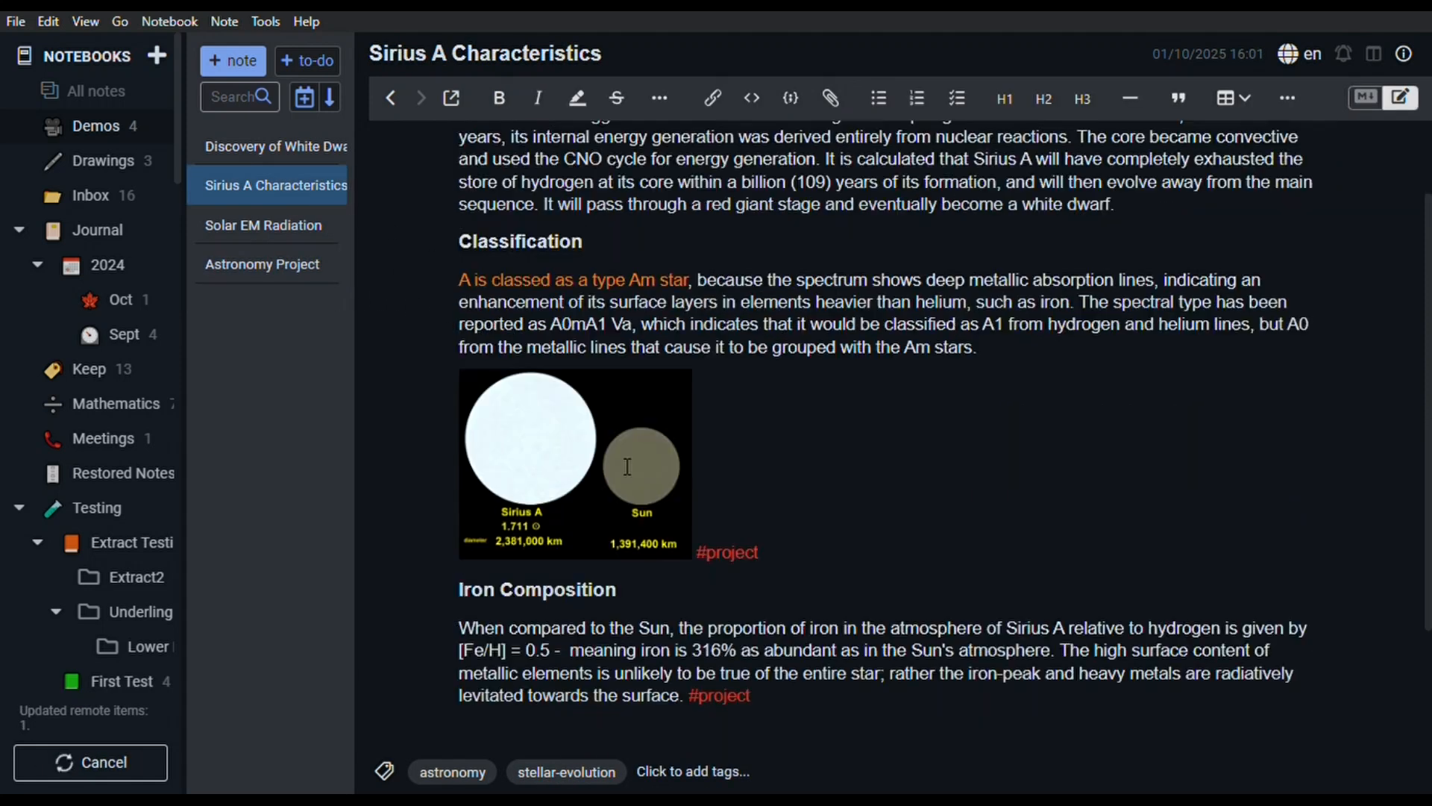
{"action": "left_click_drag", "start_coordinate": [458, 629], "coordinate": [1065, 630]}
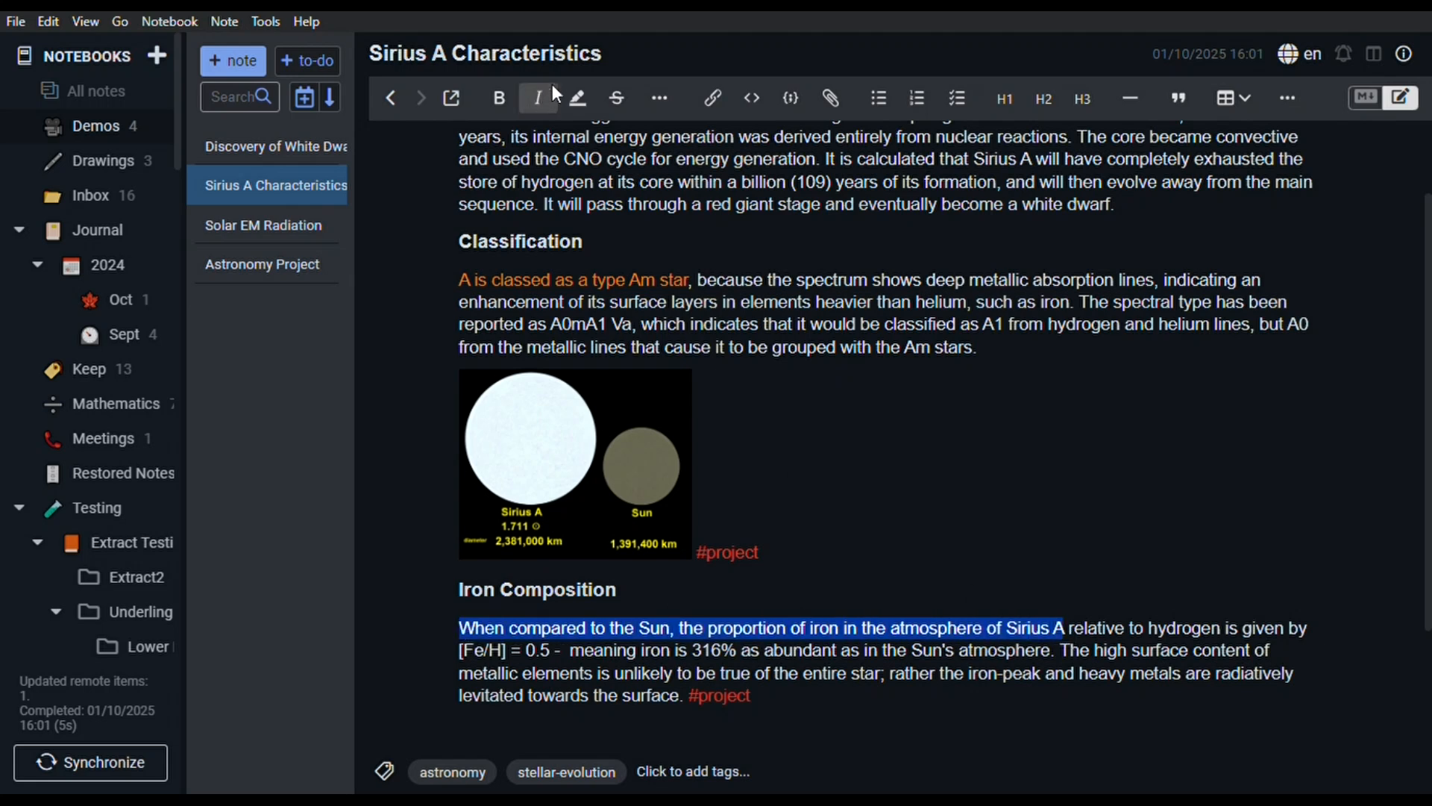
{"action": "left_click", "coordinate": [583, 100]}
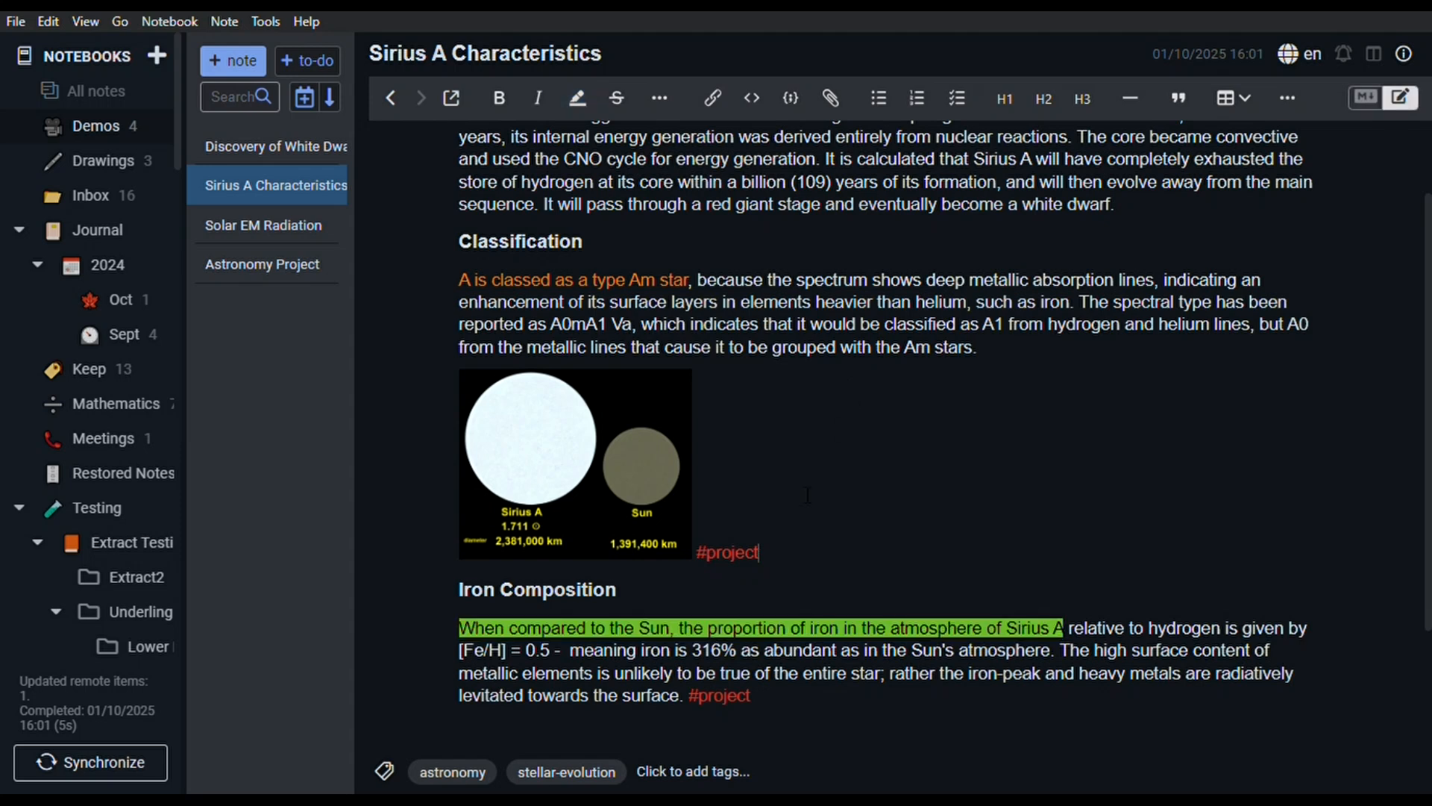
Step: Open the Astronomy Project note and check its iron paragraph for the new highlight
{"action": "left_click", "coordinate": [257, 261]}
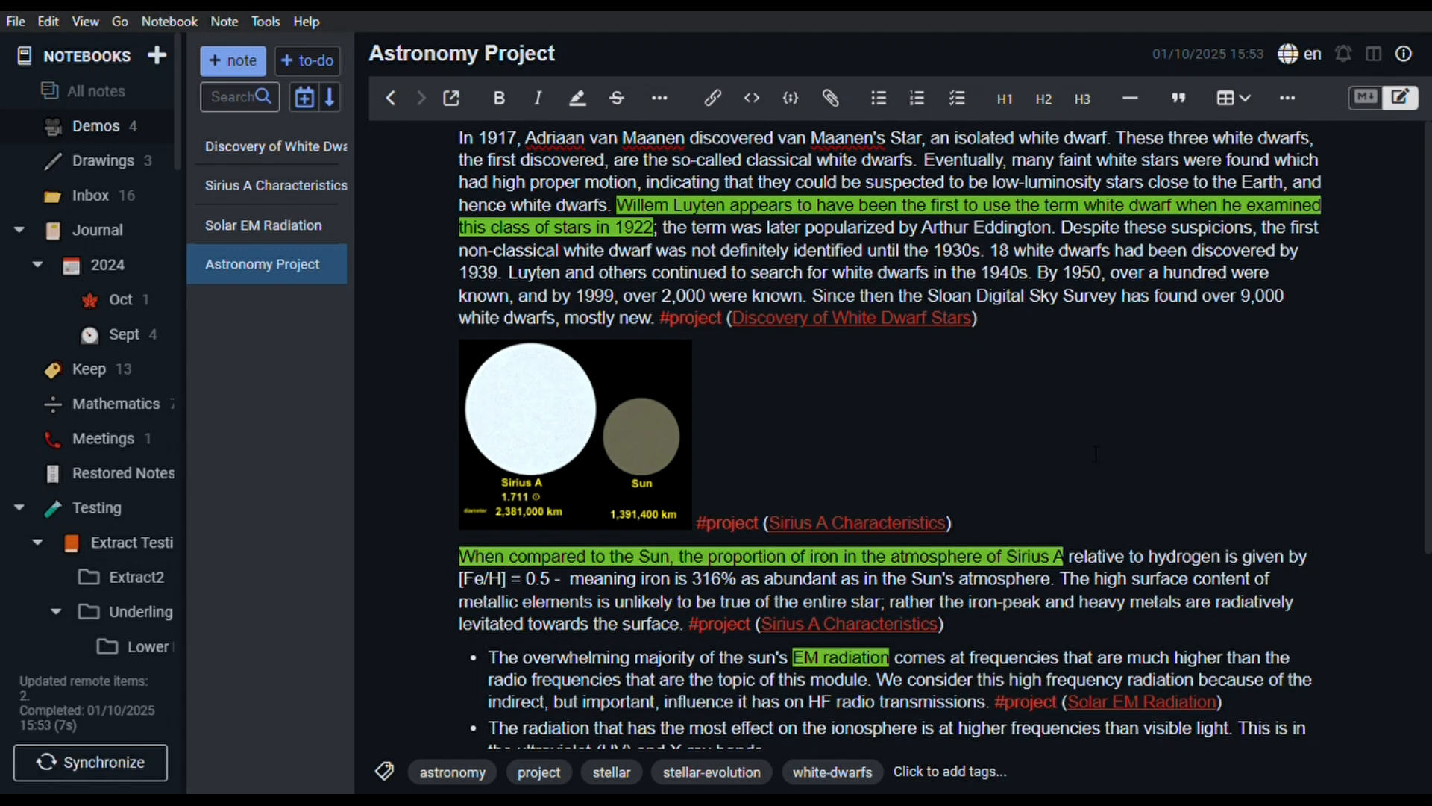
{"action": "scroll", "coordinate": [1095, 453], "scroll_direction": "down", "scroll_amount": 3}
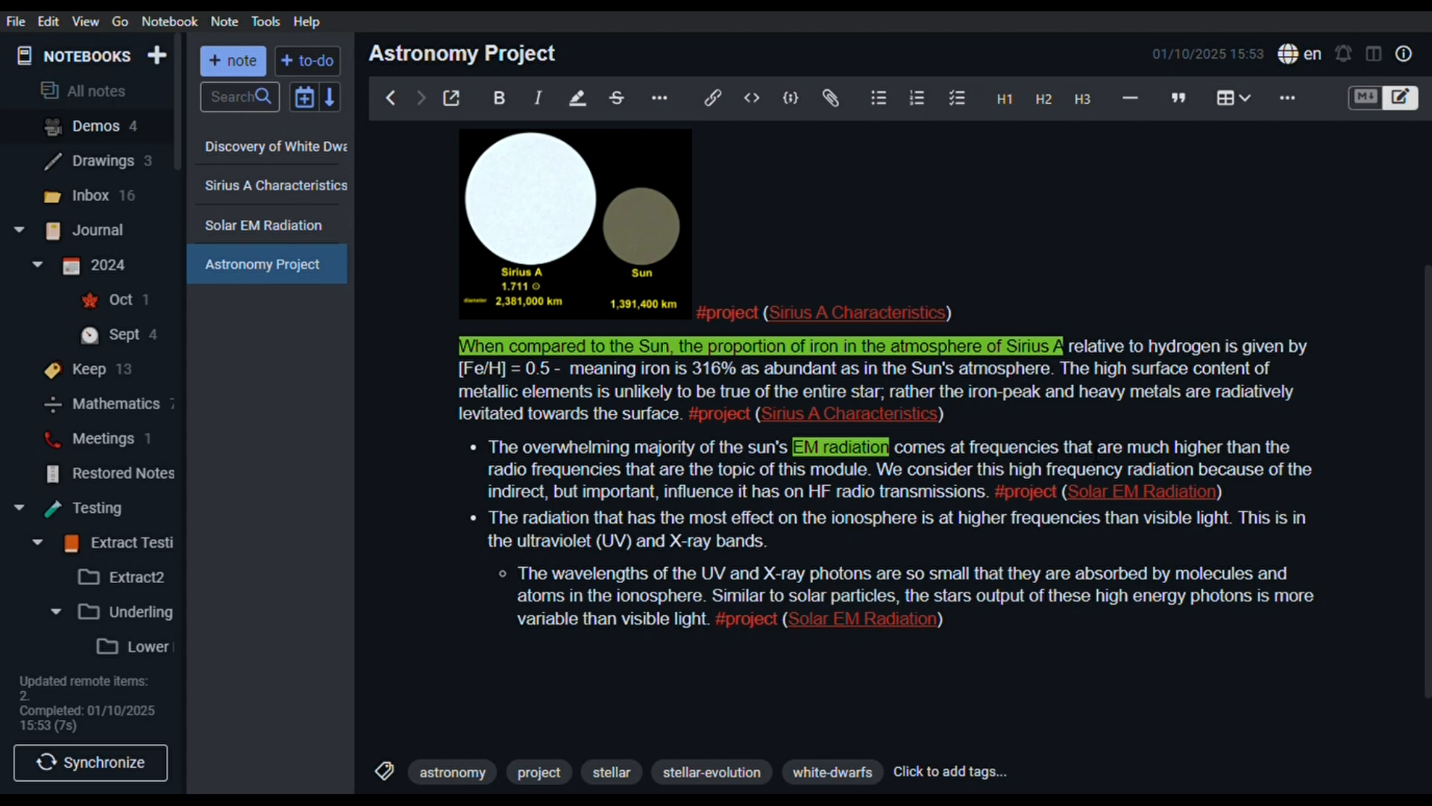
{"action": "scroll", "coordinate": [1096, 453], "scroll_direction": "up", "scroll_amount": 3}
{"action": "scroll", "coordinate": [1096, 452], "scroll_direction": "down", "scroll_amount": 3}
Step: Inspect the refresh metadata at the end of the Astronomy Project note's Markdown source and compare it with the rendered view
{"action": "left_click", "coordinate": [1366, 98]}
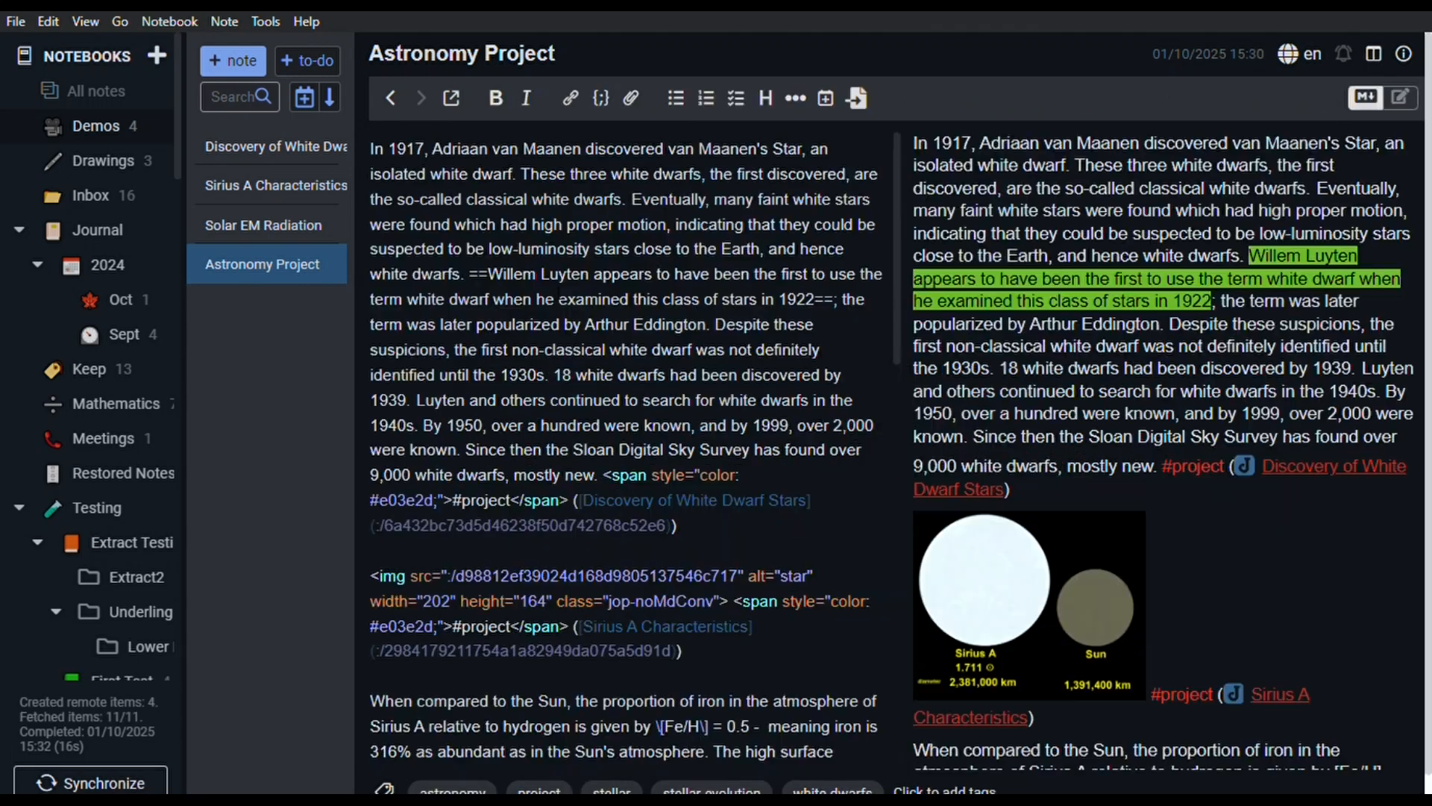
{"action": "scroll", "coordinate": [558, 289], "scroll_direction": "down", "scroll_amount": 10}
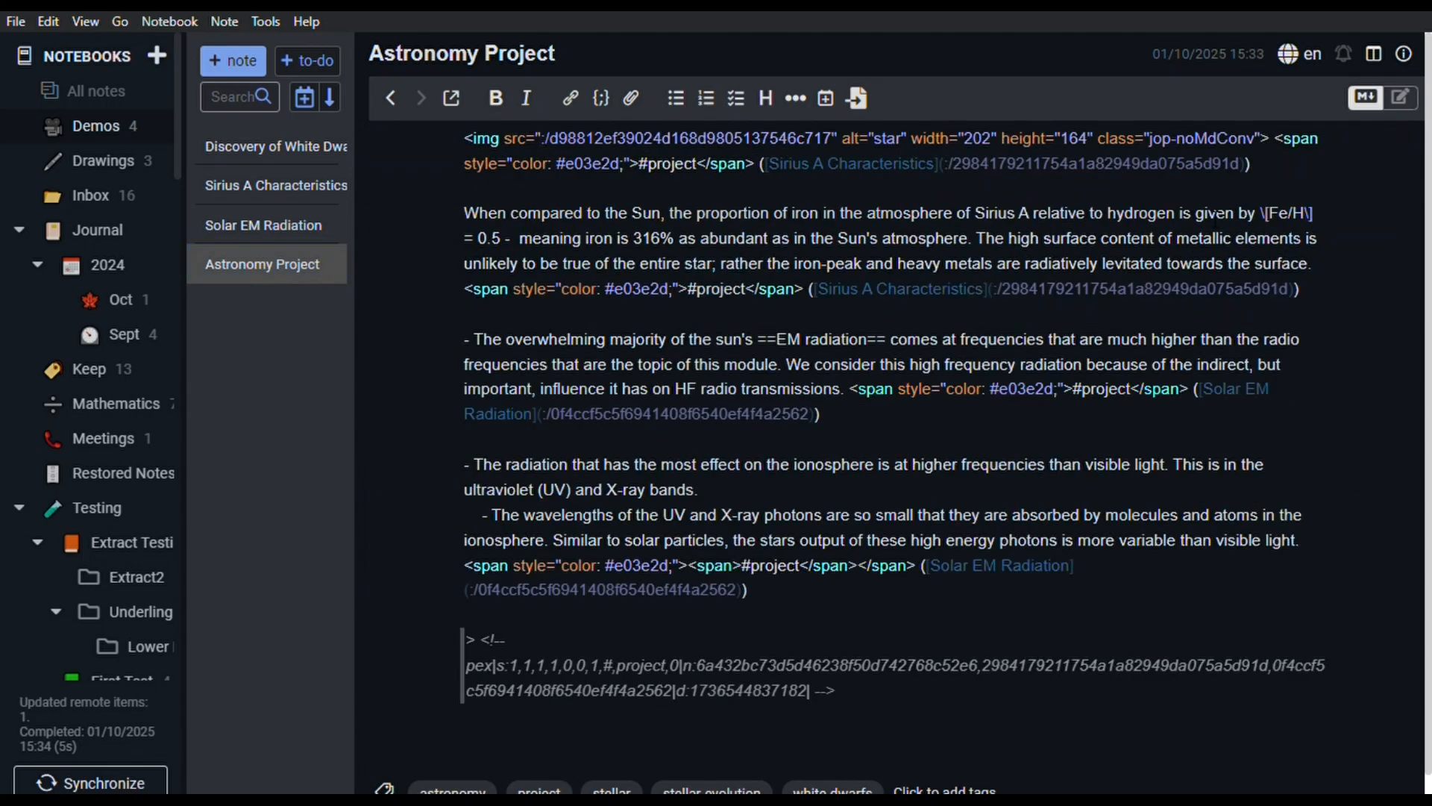
{"action": "key", "text": "ctrl+l"}
{"action": "scroll", "coordinate": [1165, 417], "scroll_direction": "up", "scroll_amount": 6}
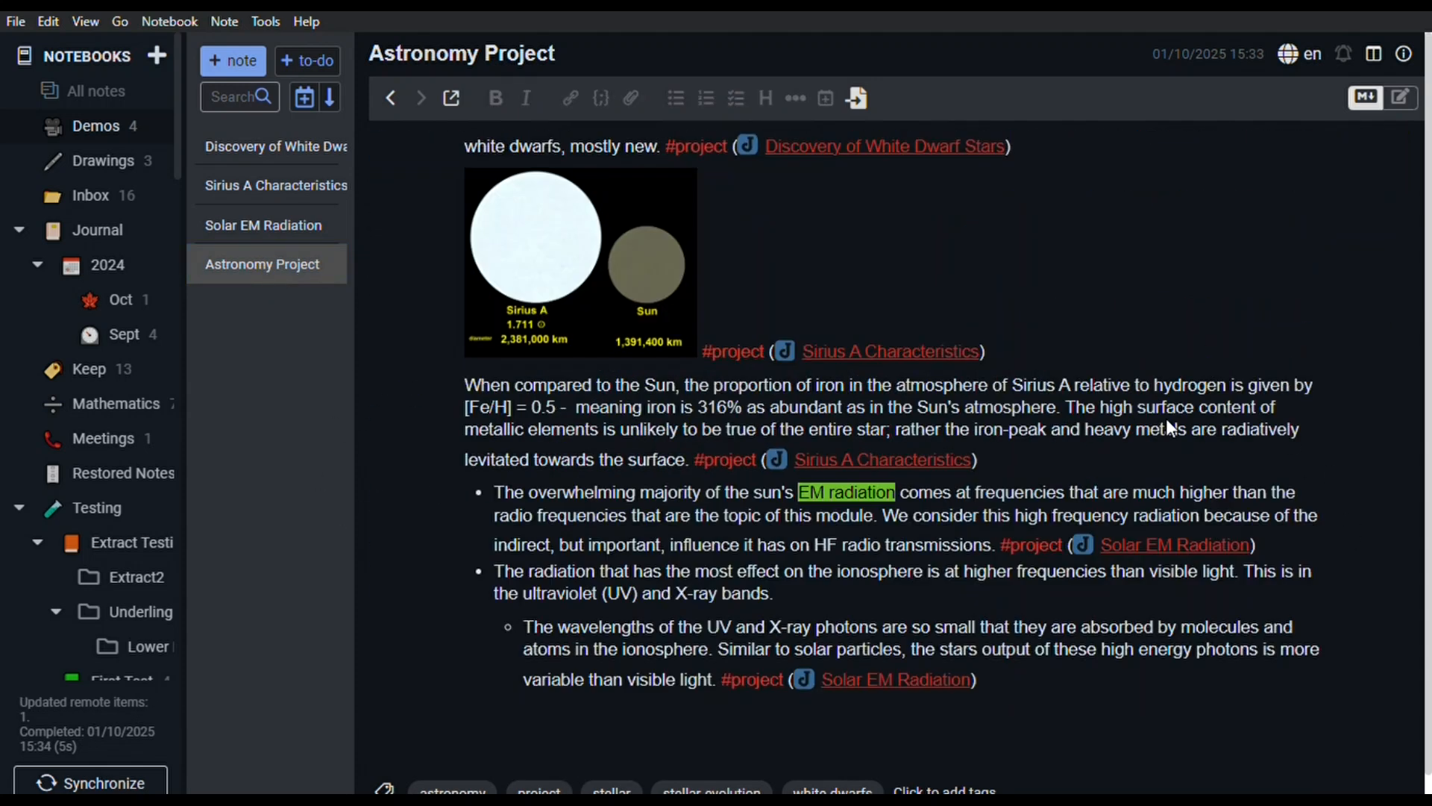
{"action": "scroll", "coordinate": [1165, 415], "scroll_direction": "down", "scroll_amount": 4}
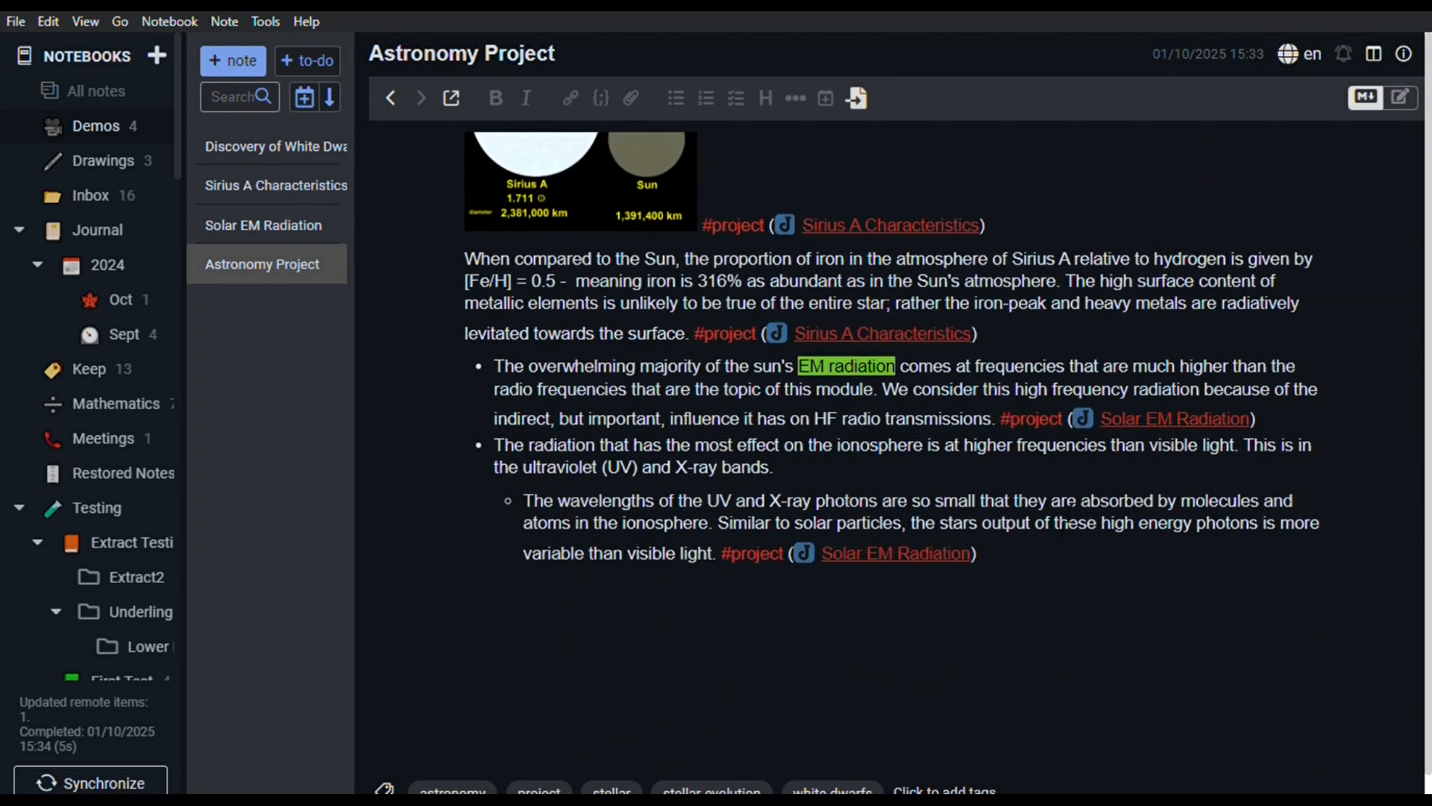
{"action": "scroll", "coordinate": [1059, 510], "scroll_direction": "up", "scroll_amount": 4}
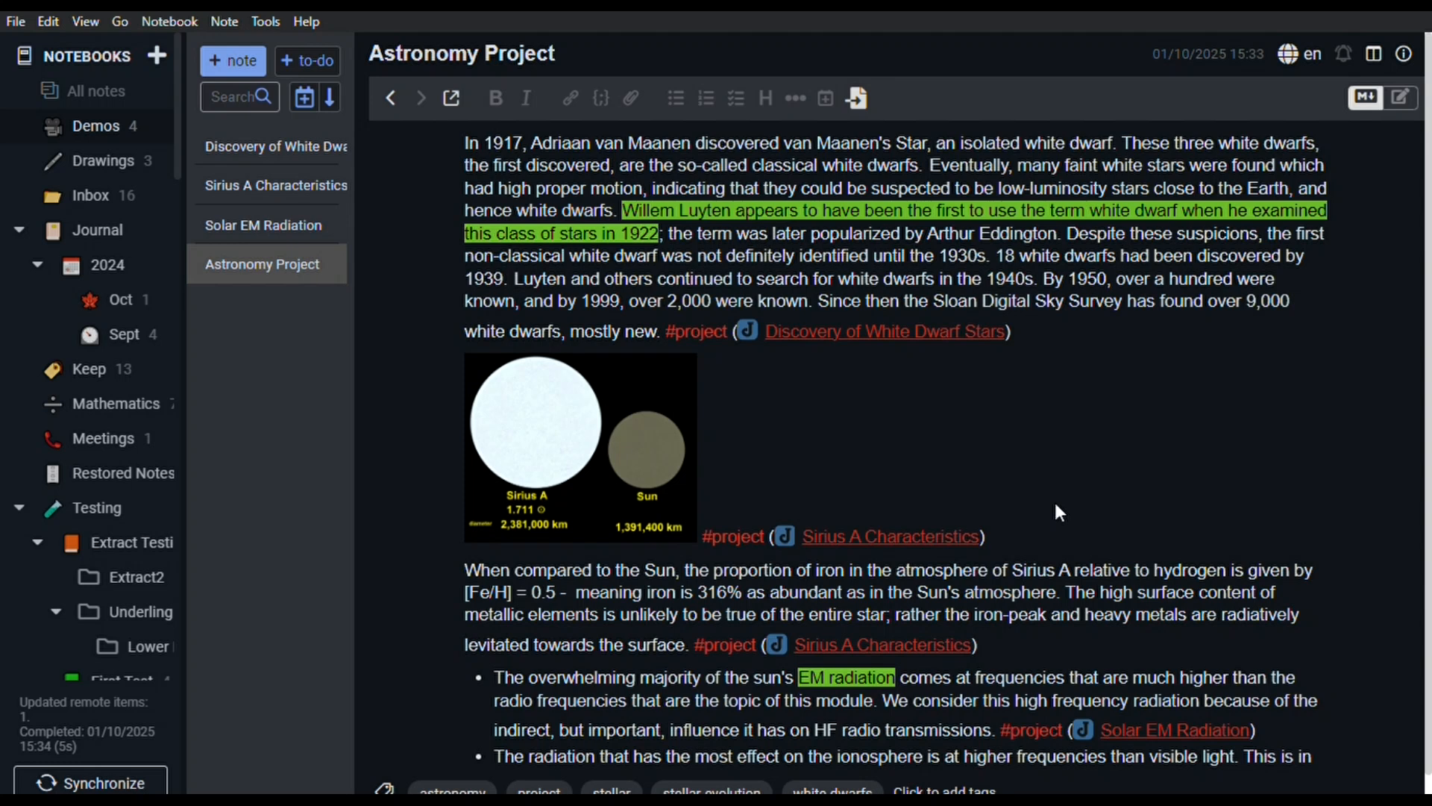
Step: Change "surface" to "surfaces" at the end of Astronomy Project's iron paragraph and check the end of its Markdown source for refresh metadata
{"action": "scroll", "coordinate": [1060, 513], "scroll_direction": "down", "scroll_amount": 3}
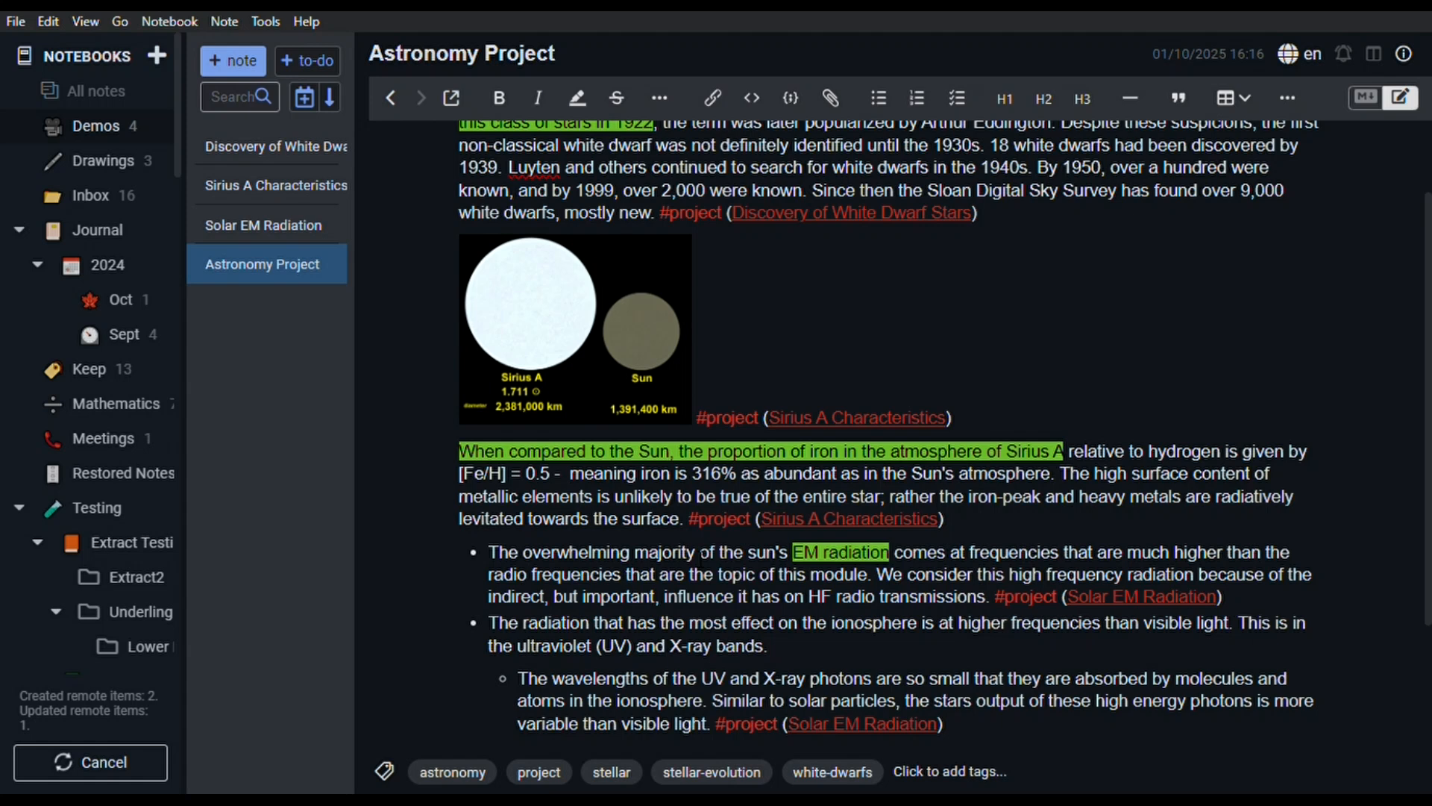
{"action": "type", "text": "s"}
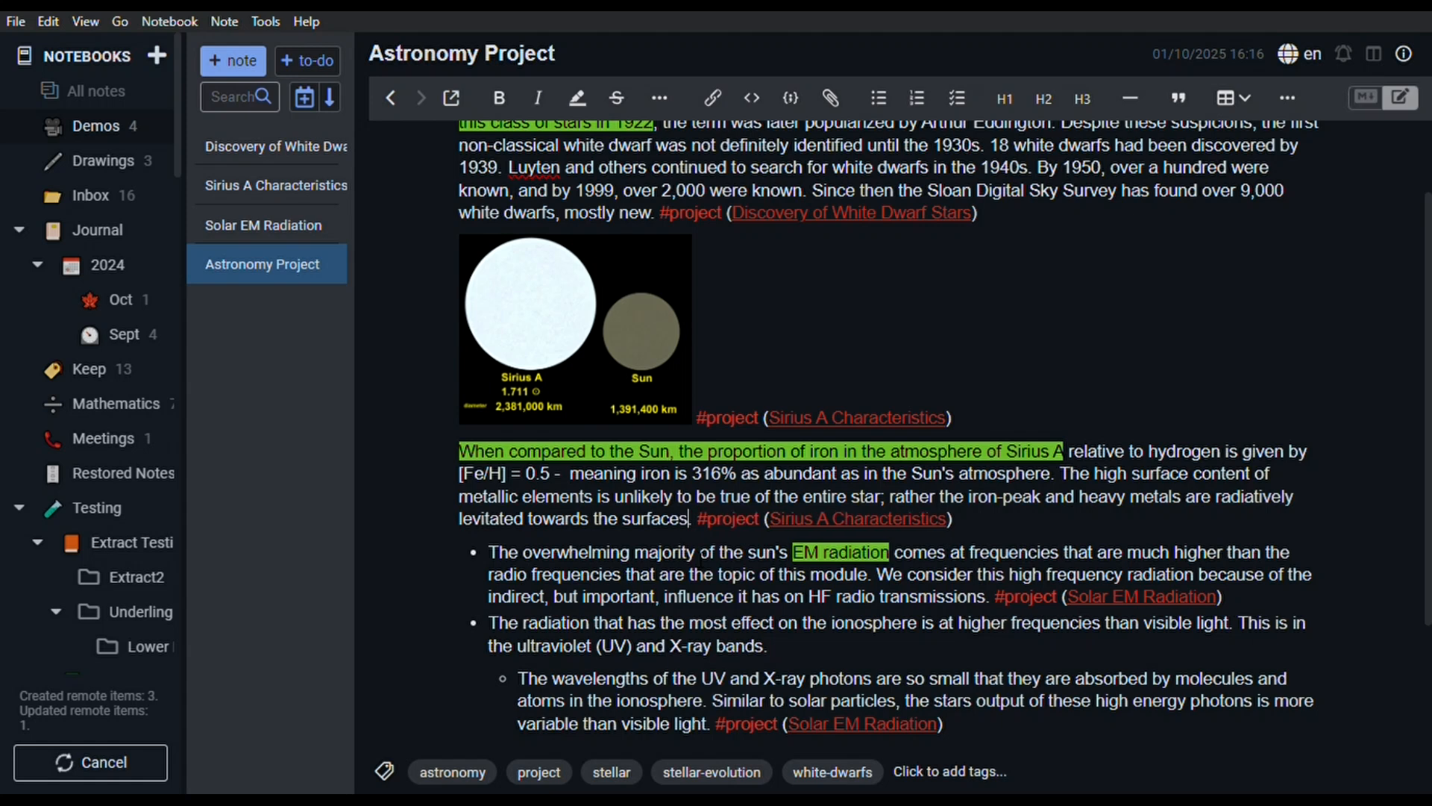
{"action": "left_click", "coordinate": [1366, 98]}
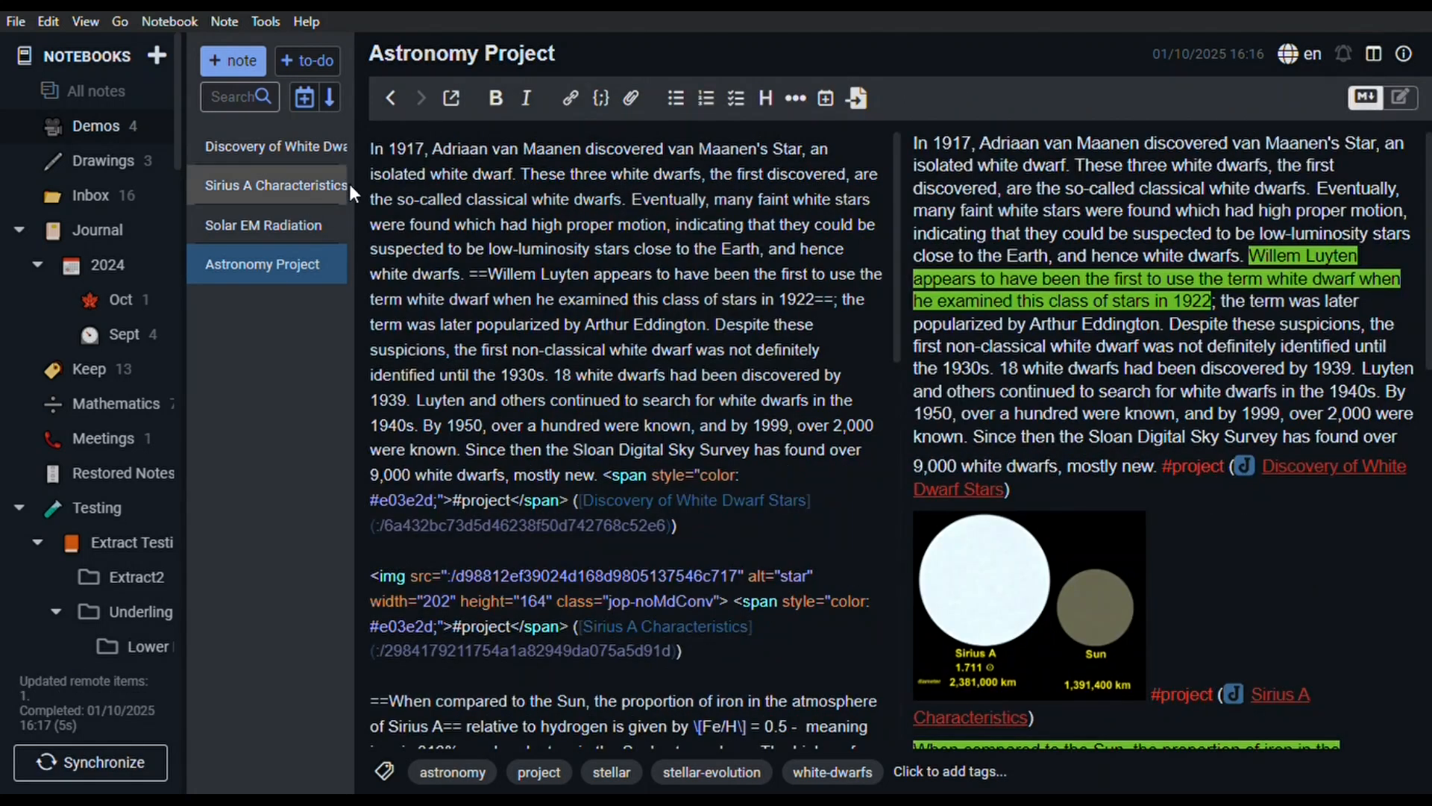
{"action": "scroll", "coordinate": [548, 224], "scroll_direction": "down", "scroll_amount": 10}
{"action": "scroll", "coordinate": [548, 224], "scroll_direction": "down", "scroll_amount": 2}
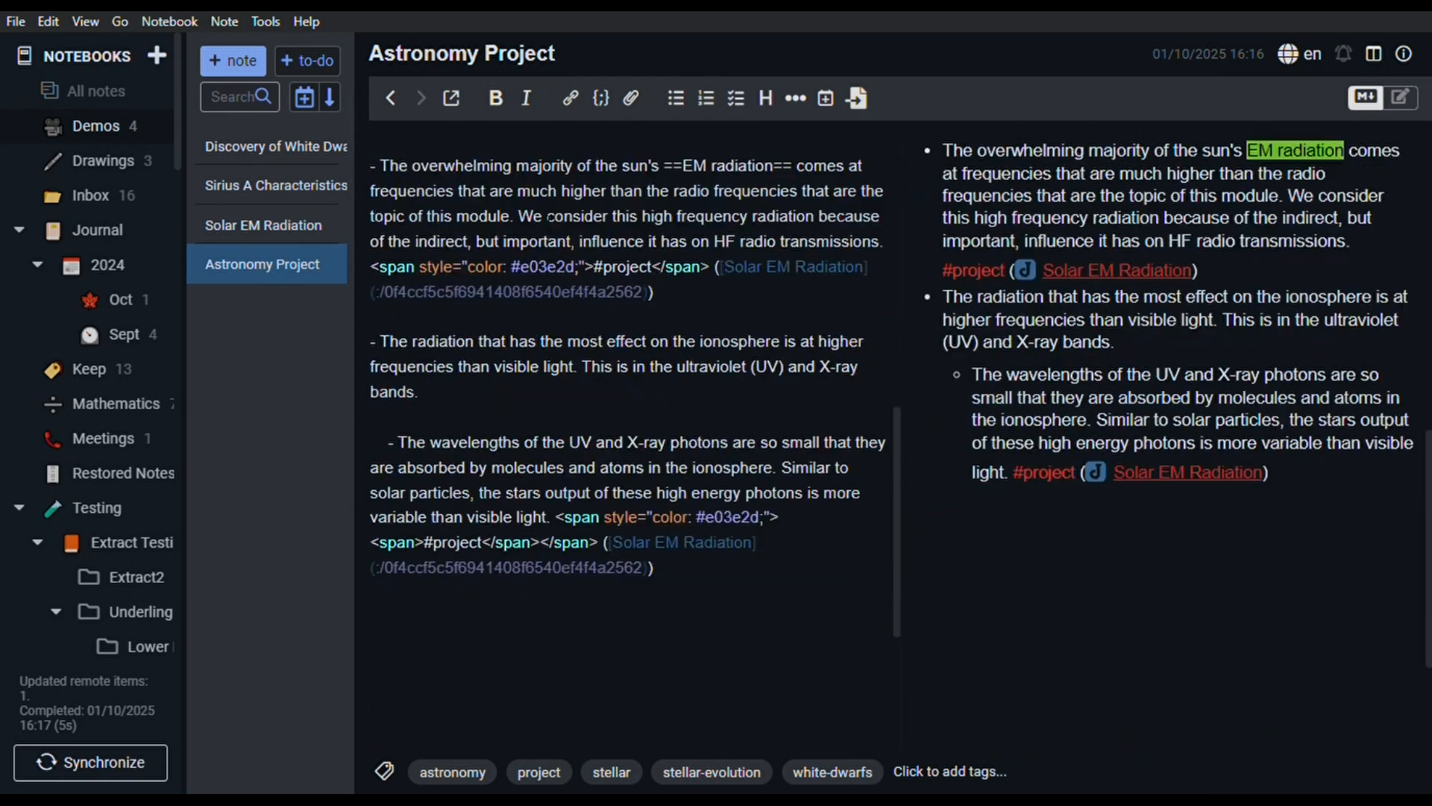
{"action": "mouse_move", "coordinate": [651, 567]}
{"action": "left_mouse_down"}
{"action": "mouse_move", "coordinate": [482, 545]}
{"action": "mouse_move", "coordinate": [646, 567]}
{"action": "left_mouse_up"}
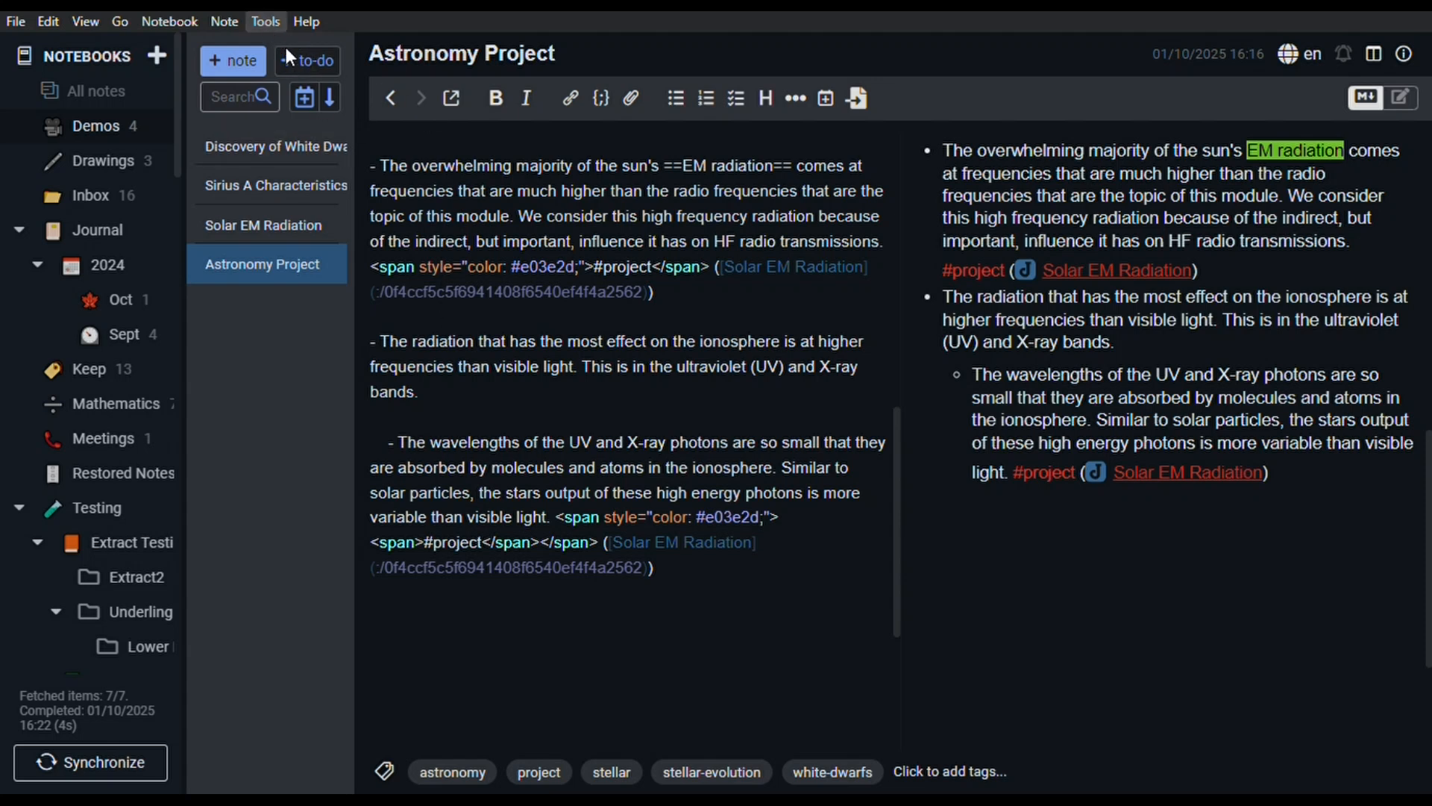
Step: Enable rich text editor compatibility for refresh metadata in the Paragraph Extractor plugin settings, apply it and return to the notes
{"action": "key", "text": "ctrl+comma"}
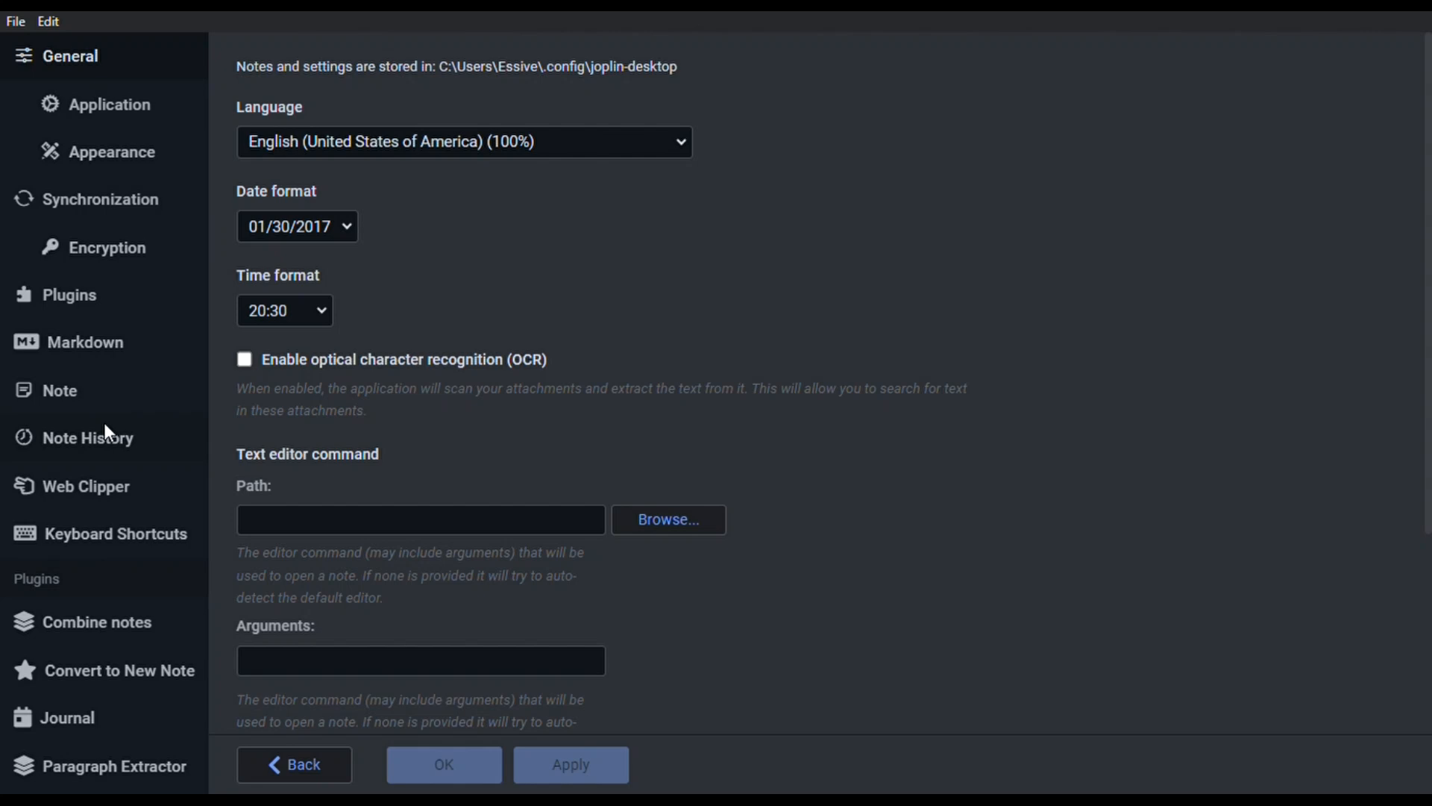
{"action": "left_click", "coordinate": [58, 762]}
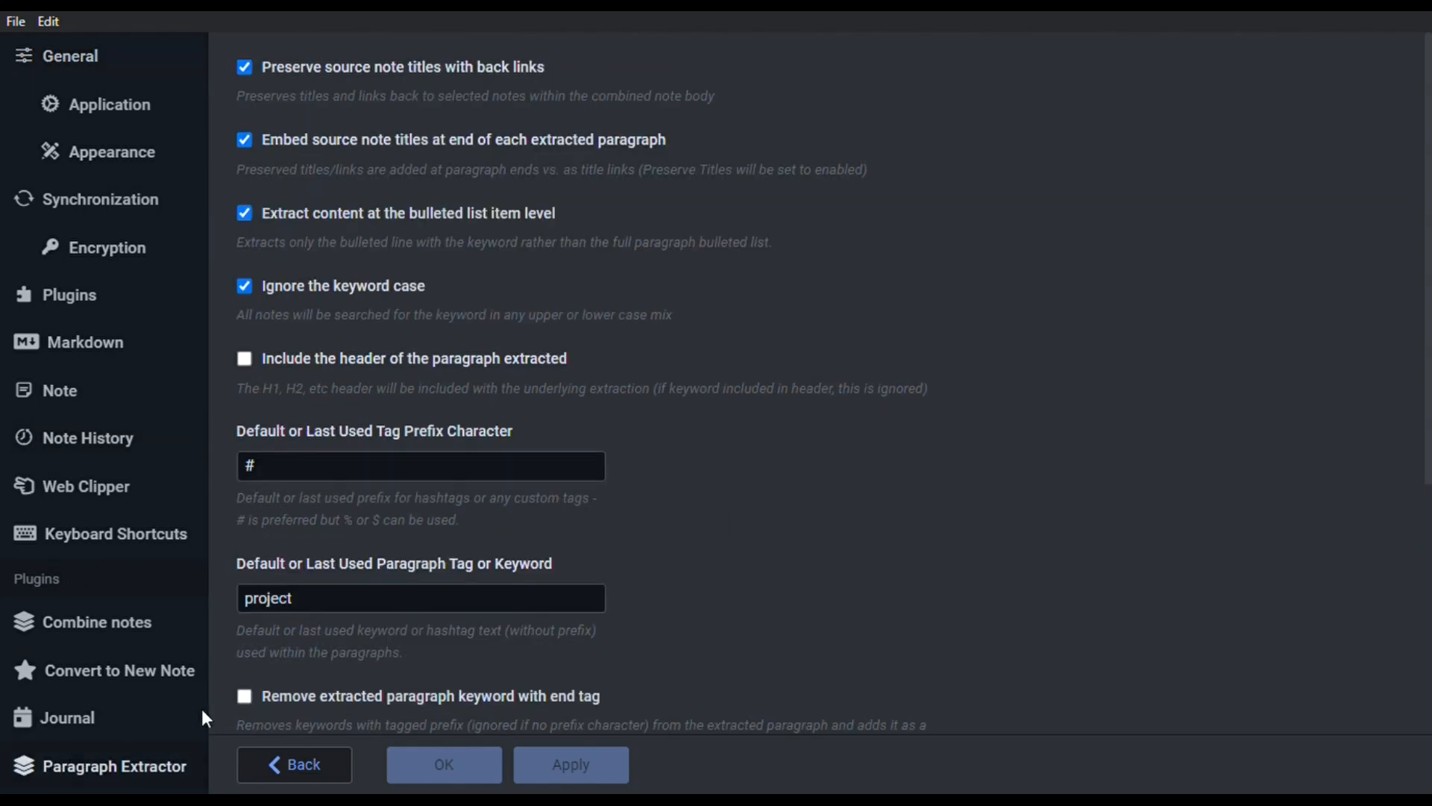
{"action": "scroll", "coordinate": [515, 335], "scroll_direction": "down", "scroll_amount": 5}
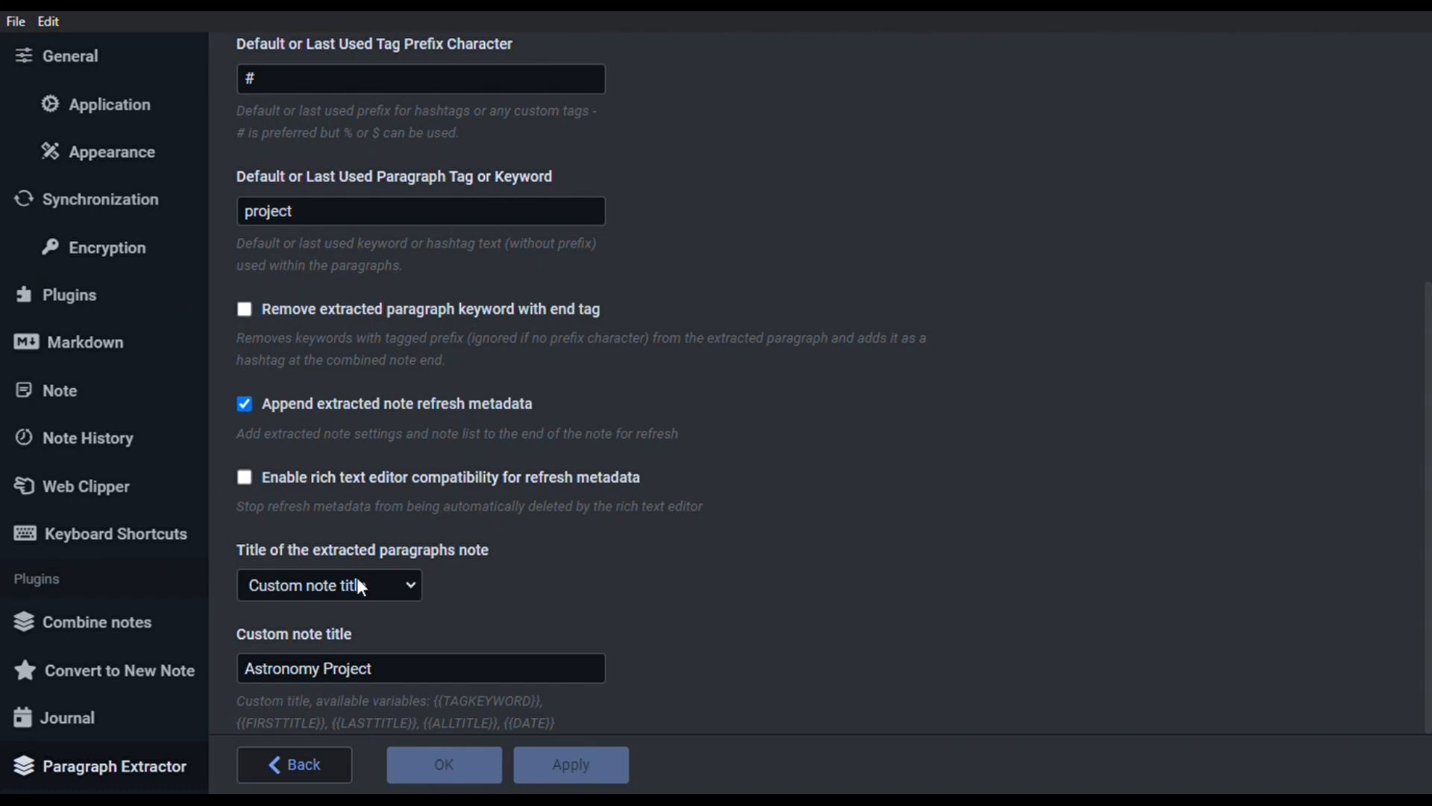
{"action": "left_click", "coordinate": [245, 479]}
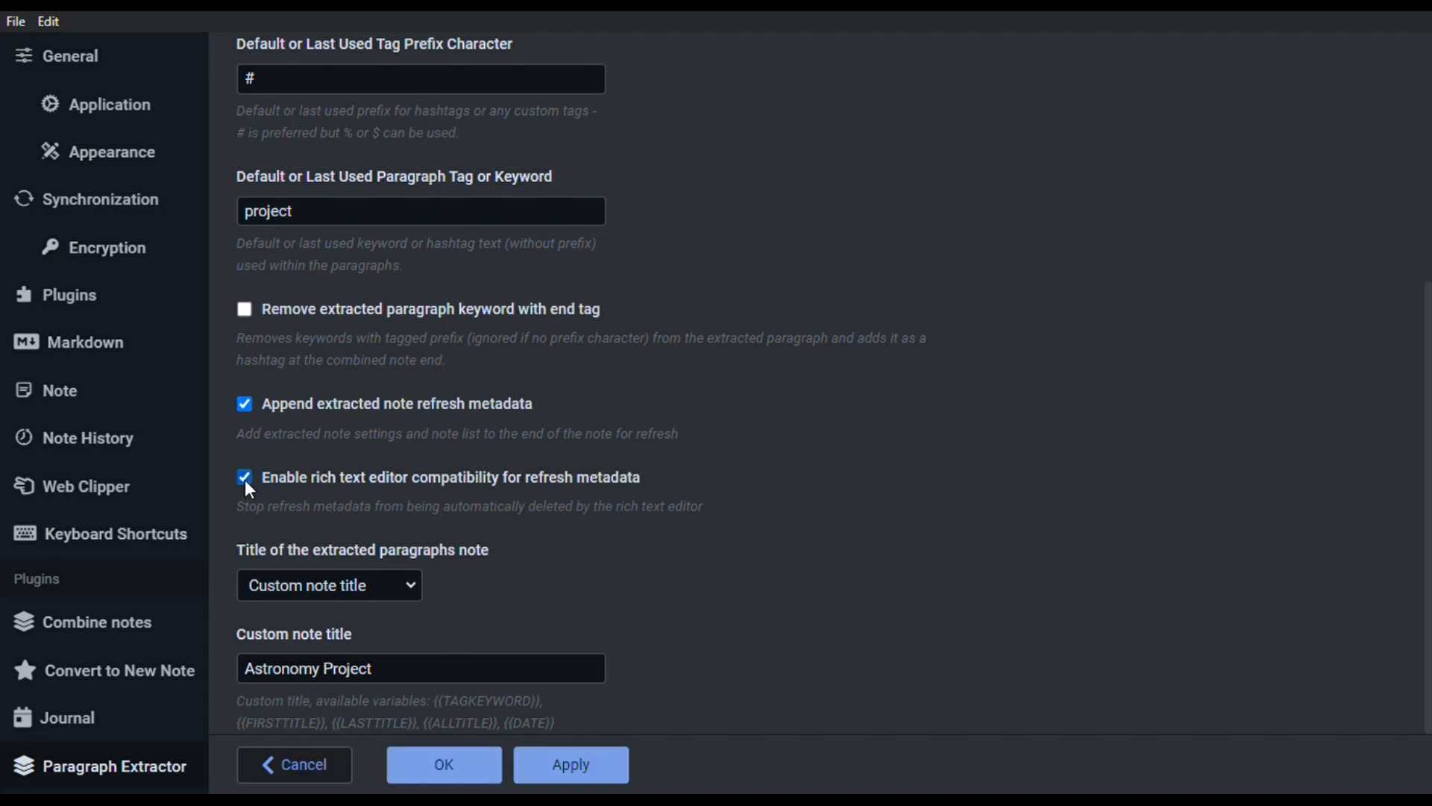
{"action": "left_click", "coordinate": [608, 772]}
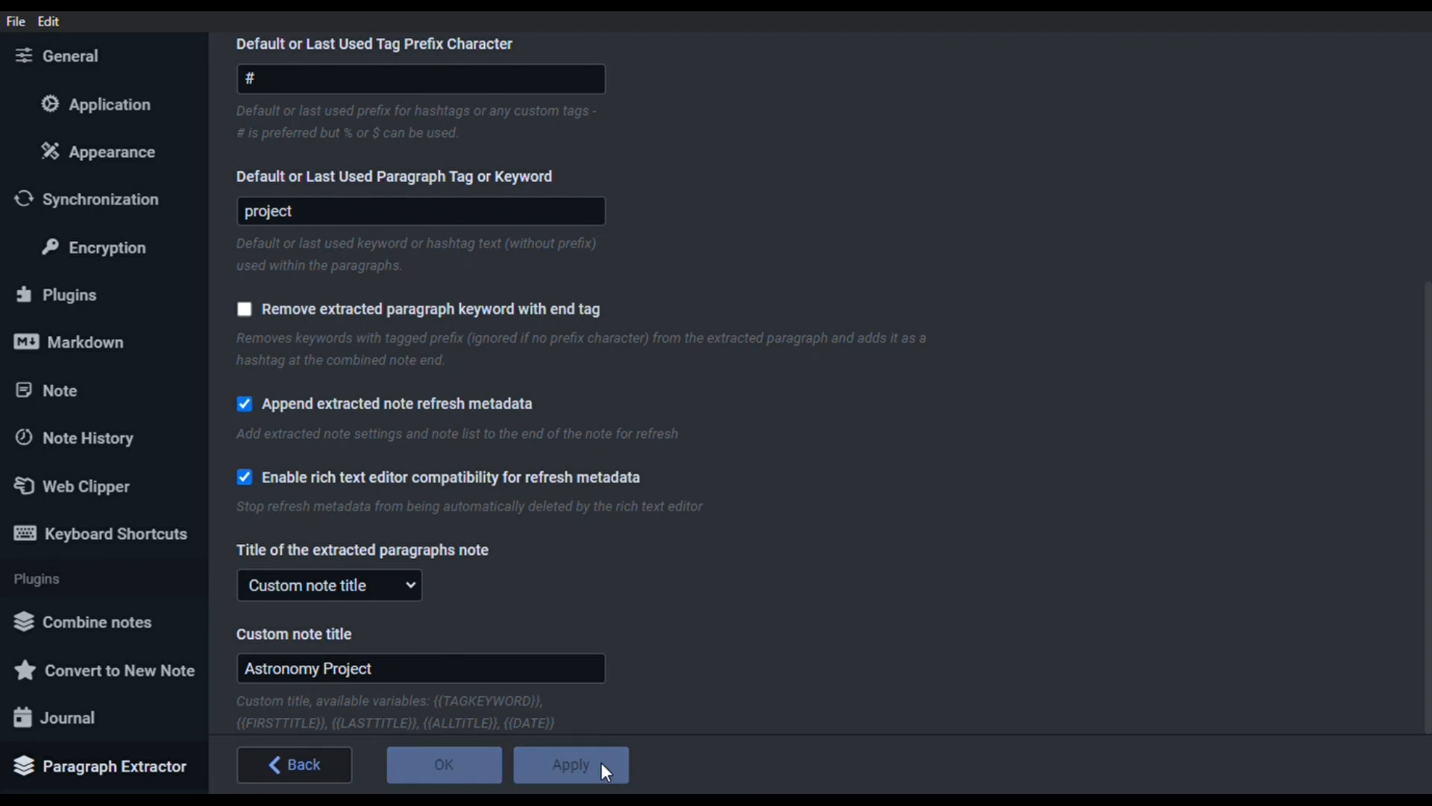
{"action": "left_click", "coordinate": [306, 766]}
Step: Extract the #project paragraphs from Discovery of White Dwarf Stars, Sirius A Characteristics and Solar EM Radiation into one combined note
{"action": "left_click", "coordinate": [317, 146]}
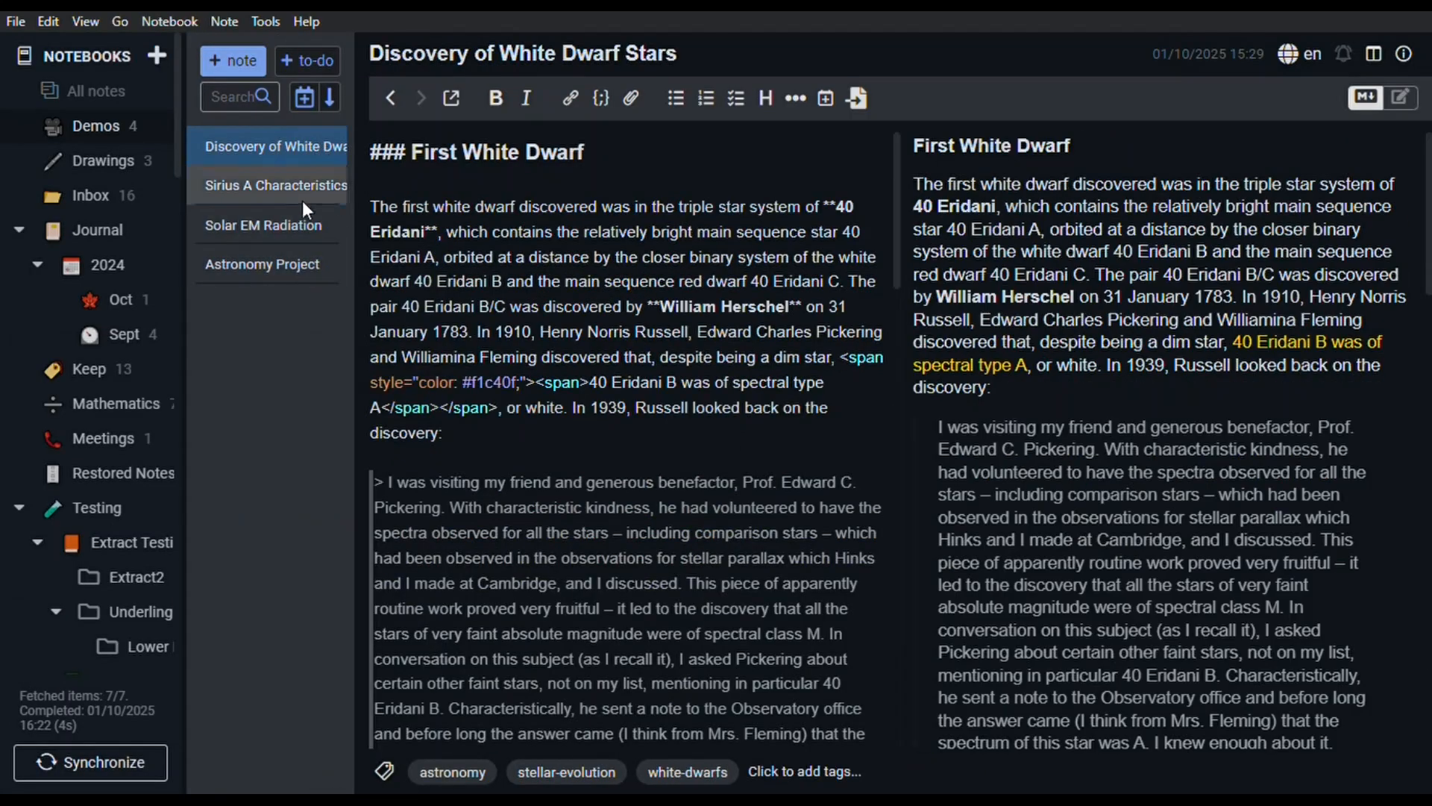
{"action": "left_click", "coordinate": [298, 228], "text": "shift"}
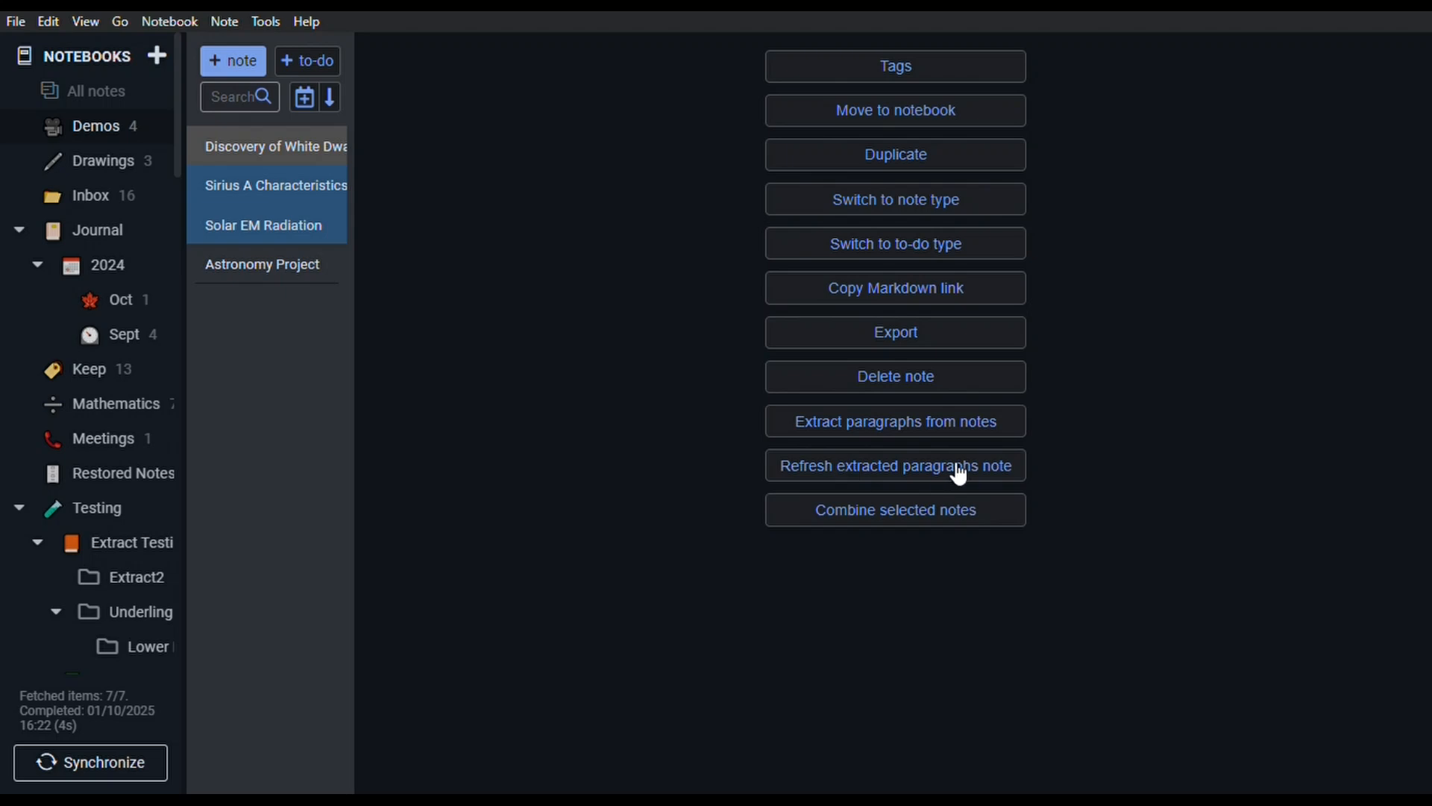
{"action": "left_click", "coordinate": [943, 423]}
{"action": "left_click", "coordinate": [649, 501]}
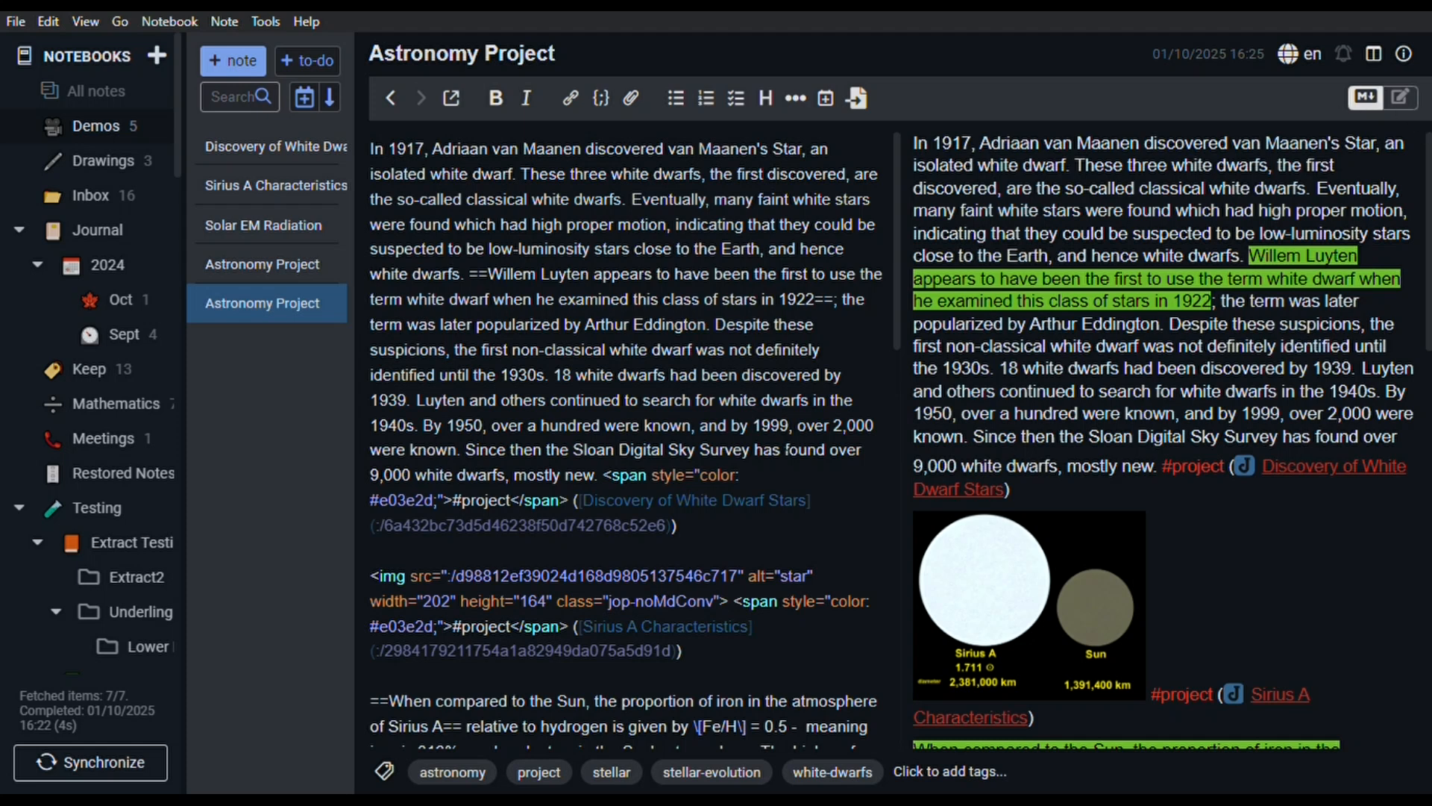
Step: Show only the rendered view of the new Astronomy Project note and examine the refresh metadata text at its end
{"action": "scroll", "coordinate": [1163, 440], "scroll_direction": "down", "scroll_amount": 12}
{"action": "key", "text": "ctrl+l"}
{"action": "key", "text": "ctrl+l"}
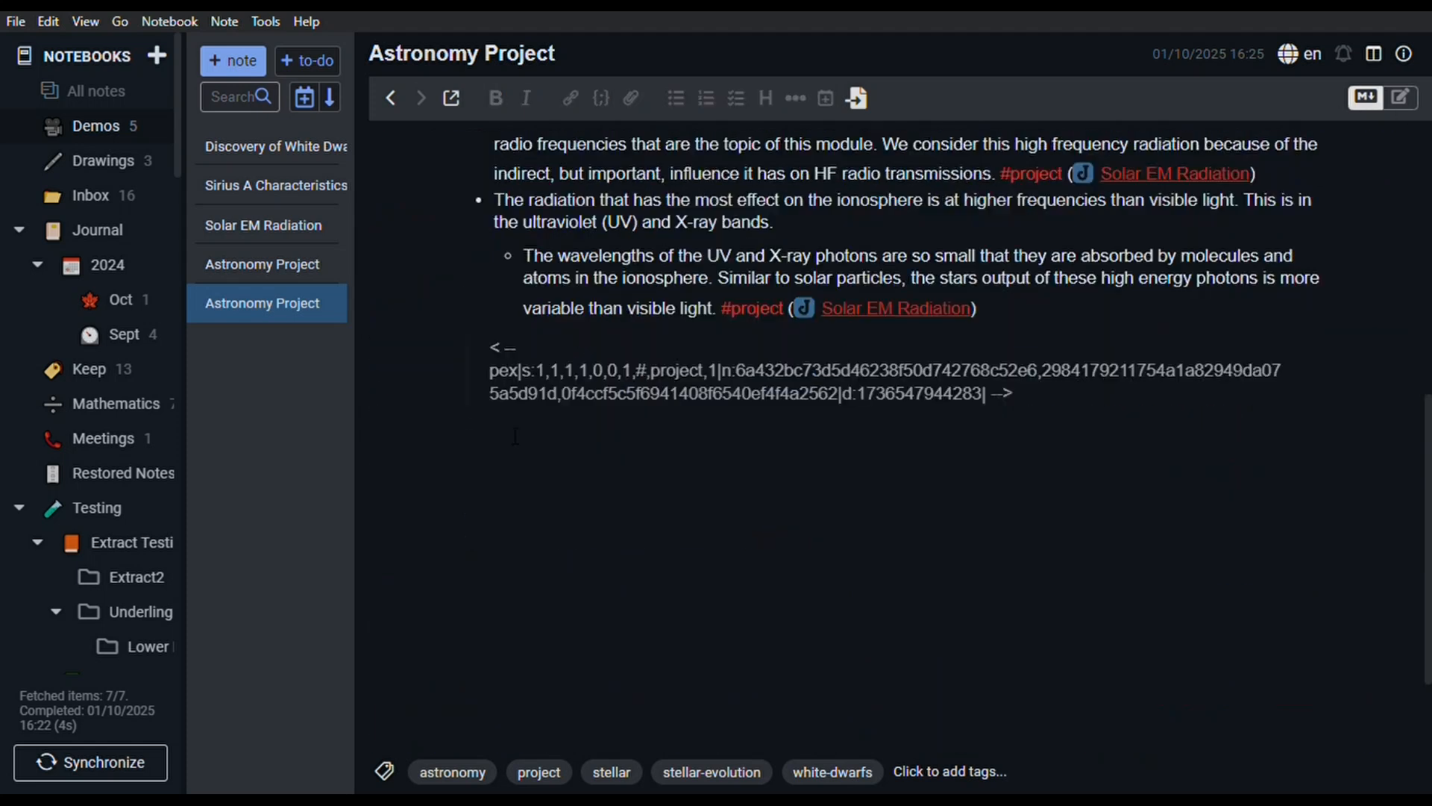
{"action": "scroll", "coordinate": [507, 438], "scroll_direction": "down", "scroll_amount": 4}
{"action": "scroll", "coordinate": [503, 427], "scroll_direction": "up", "scroll_amount": 4}
{"action": "scroll", "coordinate": [563, 325], "scroll_direction": "down", "scroll_amount": 4}
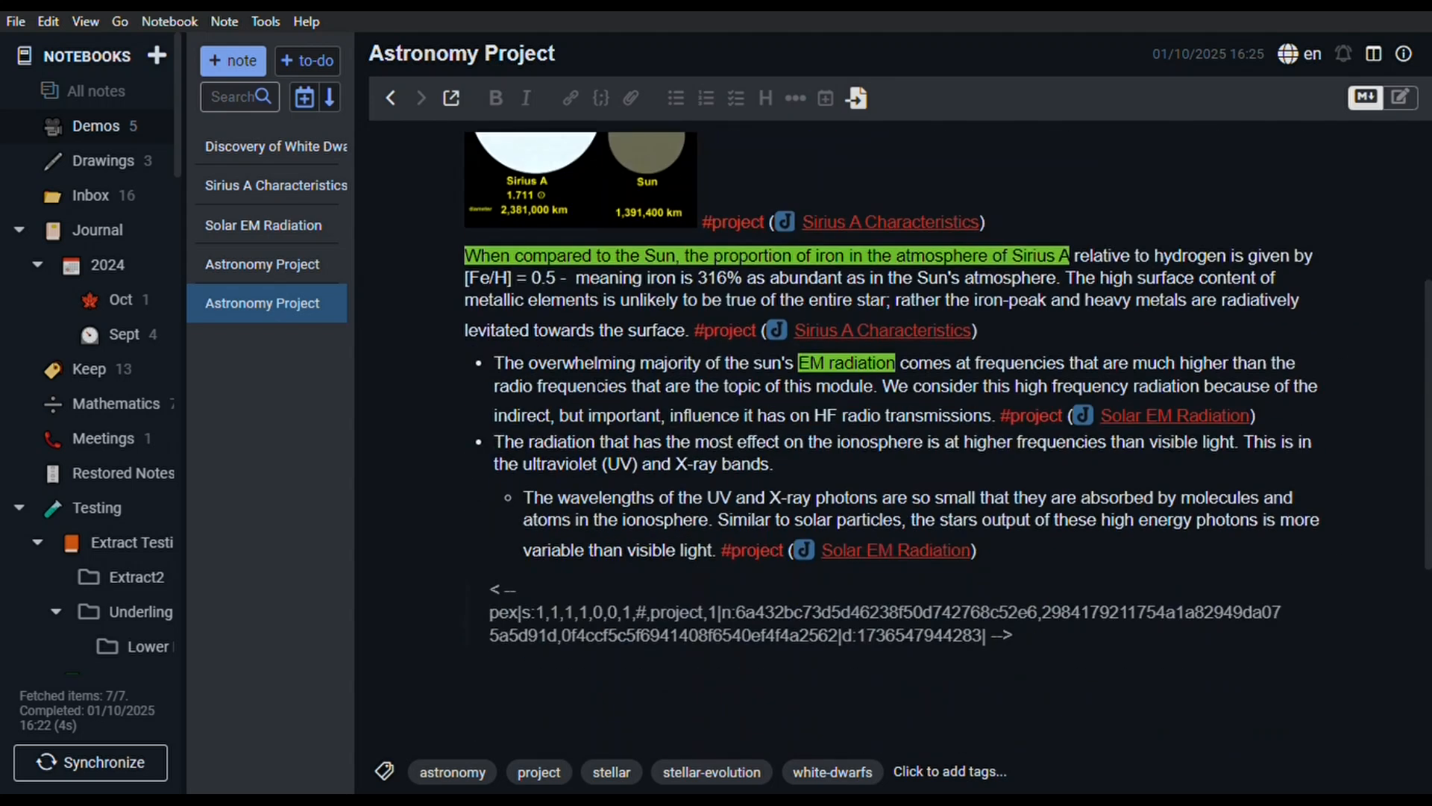
{"action": "left_click_drag", "start_coordinate": [489, 589], "coordinate": [903, 612]}
{"action": "left_click_drag", "start_coordinate": [1047, 640], "coordinate": [478, 590]}
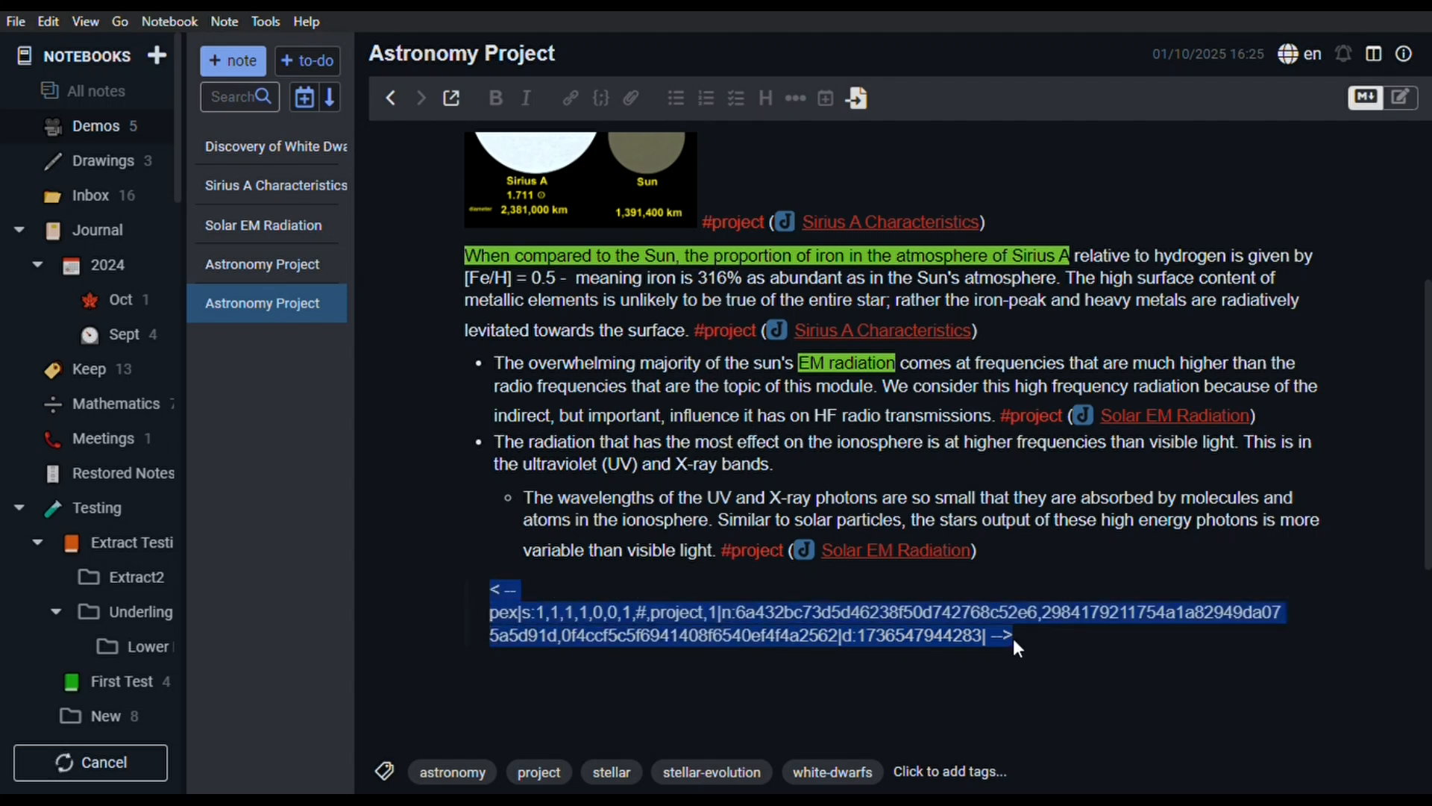
{"action": "left_click", "coordinate": [1015, 692]}
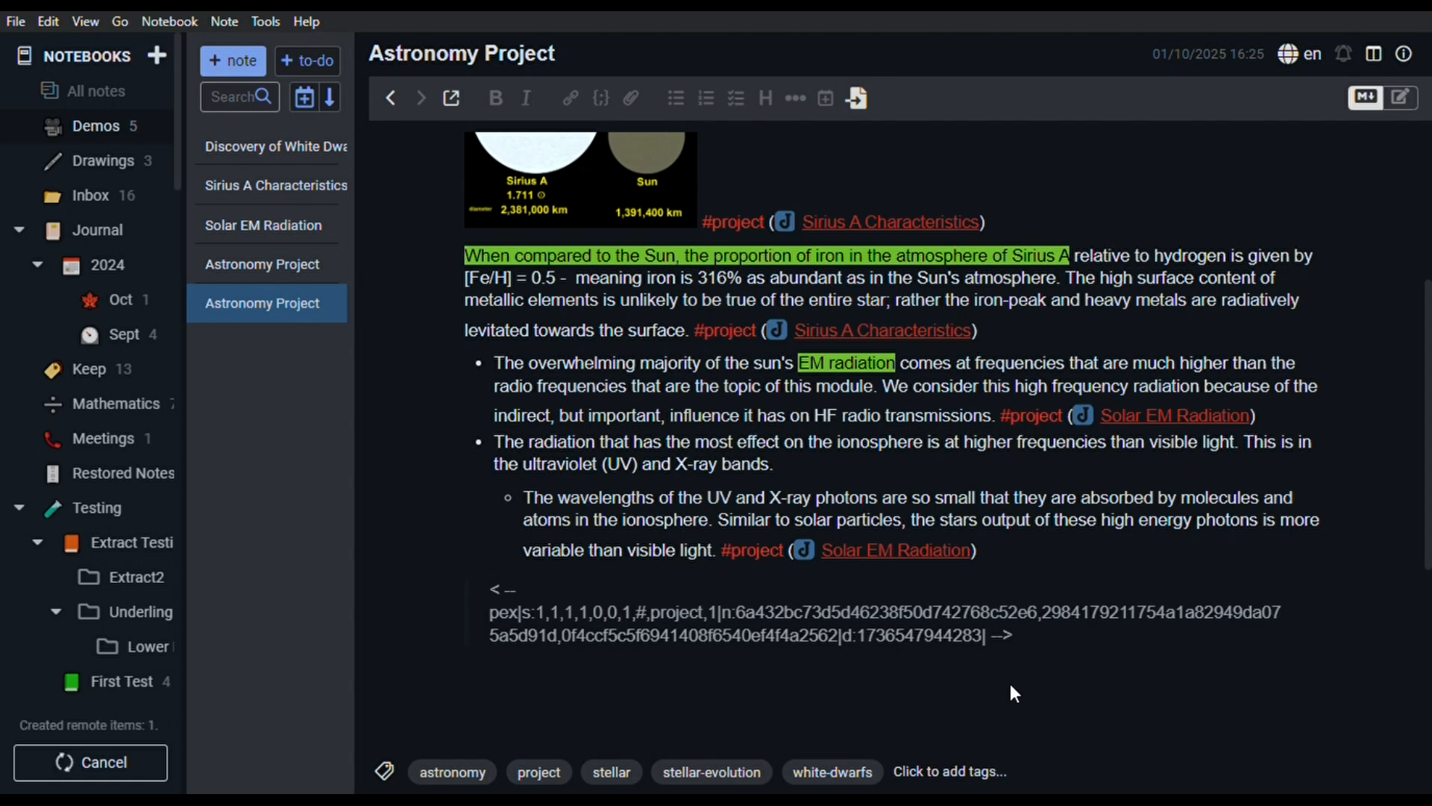
{"action": "scroll", "coordinate": [1313, 270], "scroll_direction": "up", "scroll_amount": 4}
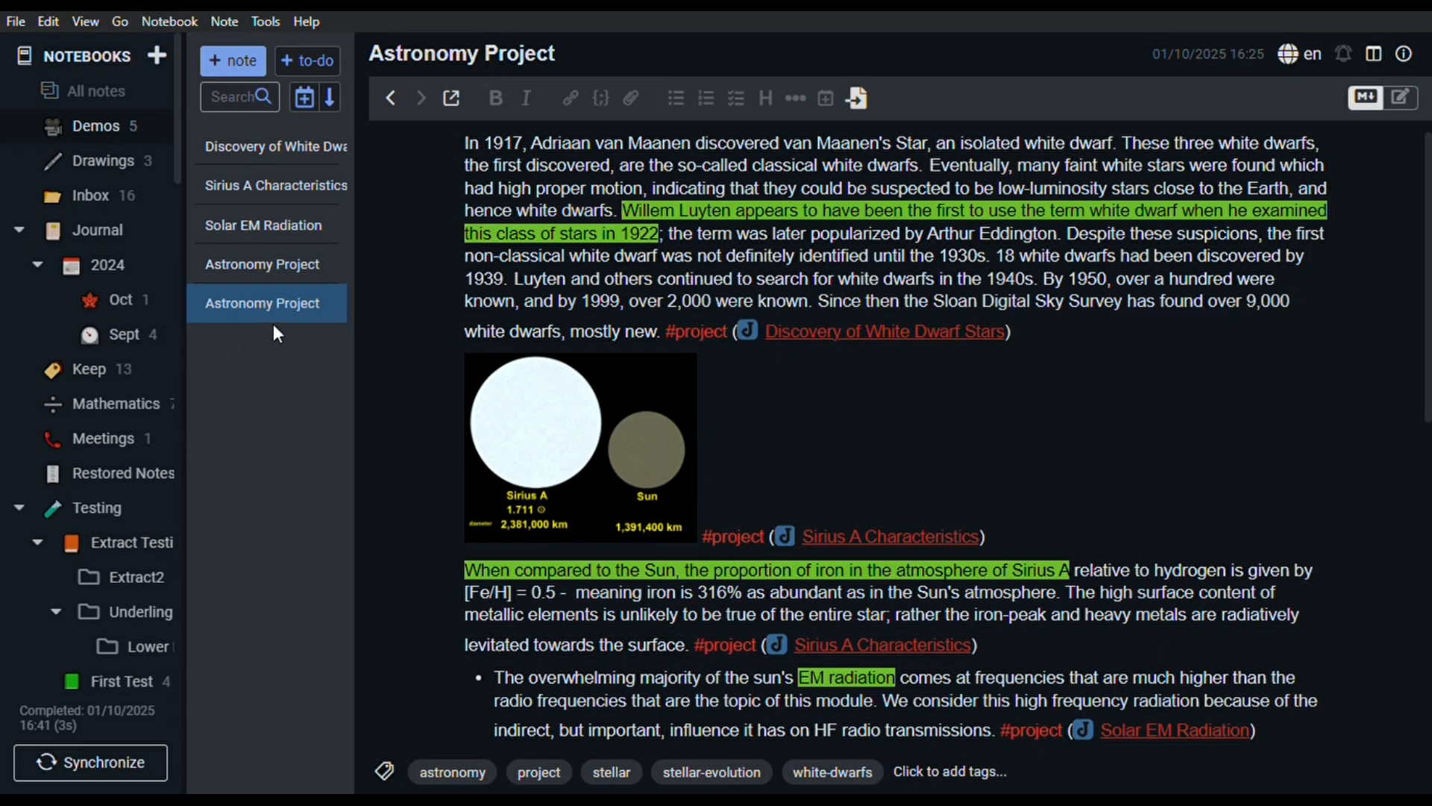
{"action": "scroll", "coordinate": [917, 321], "scroll_direction": "down", "scroll_amount": 5}
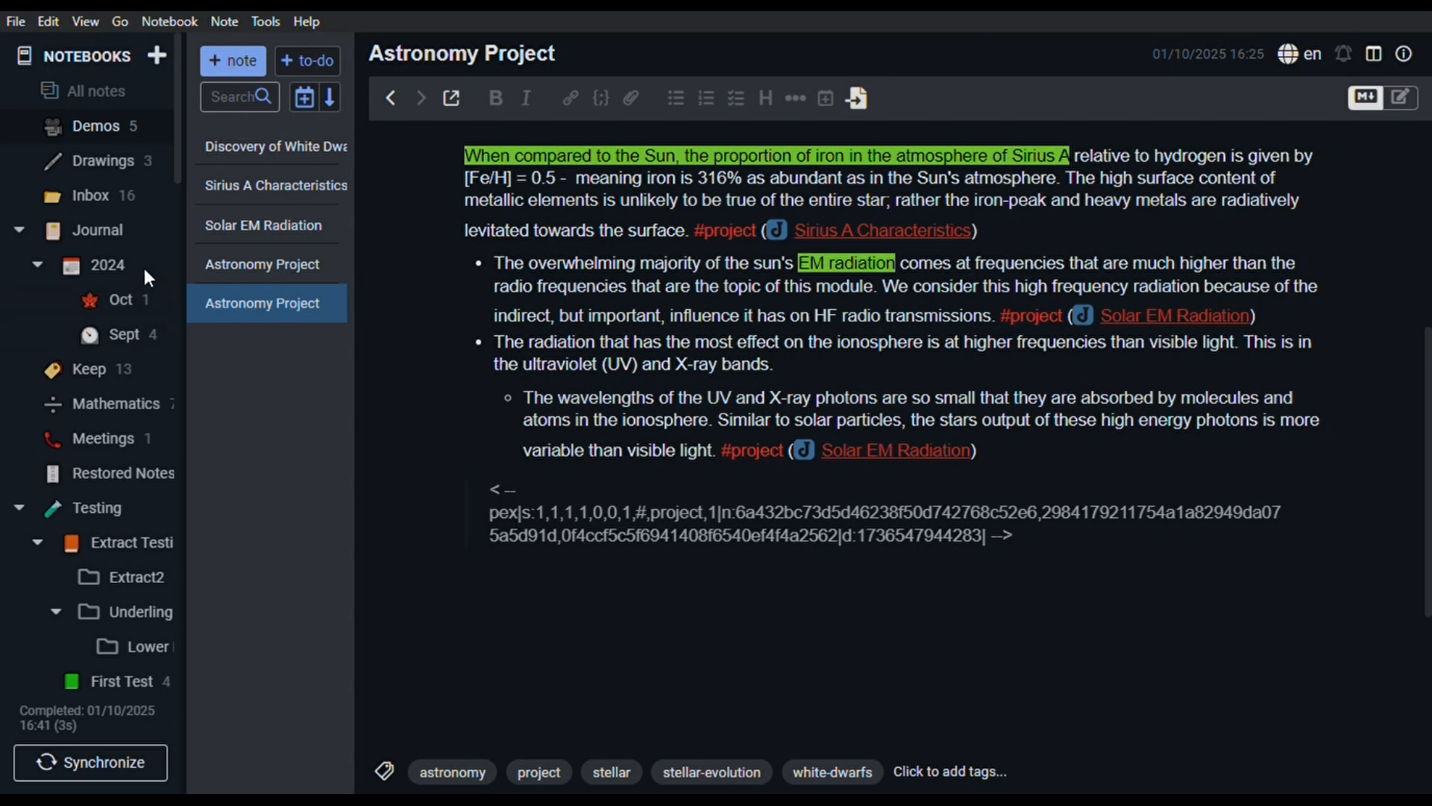
Step: Open the Sept notebook of the 2024 journal and look through its daily notes from 09-22-2024 to 09-25-2024
{"action": "left_click", "coordinate": [123, 335]}
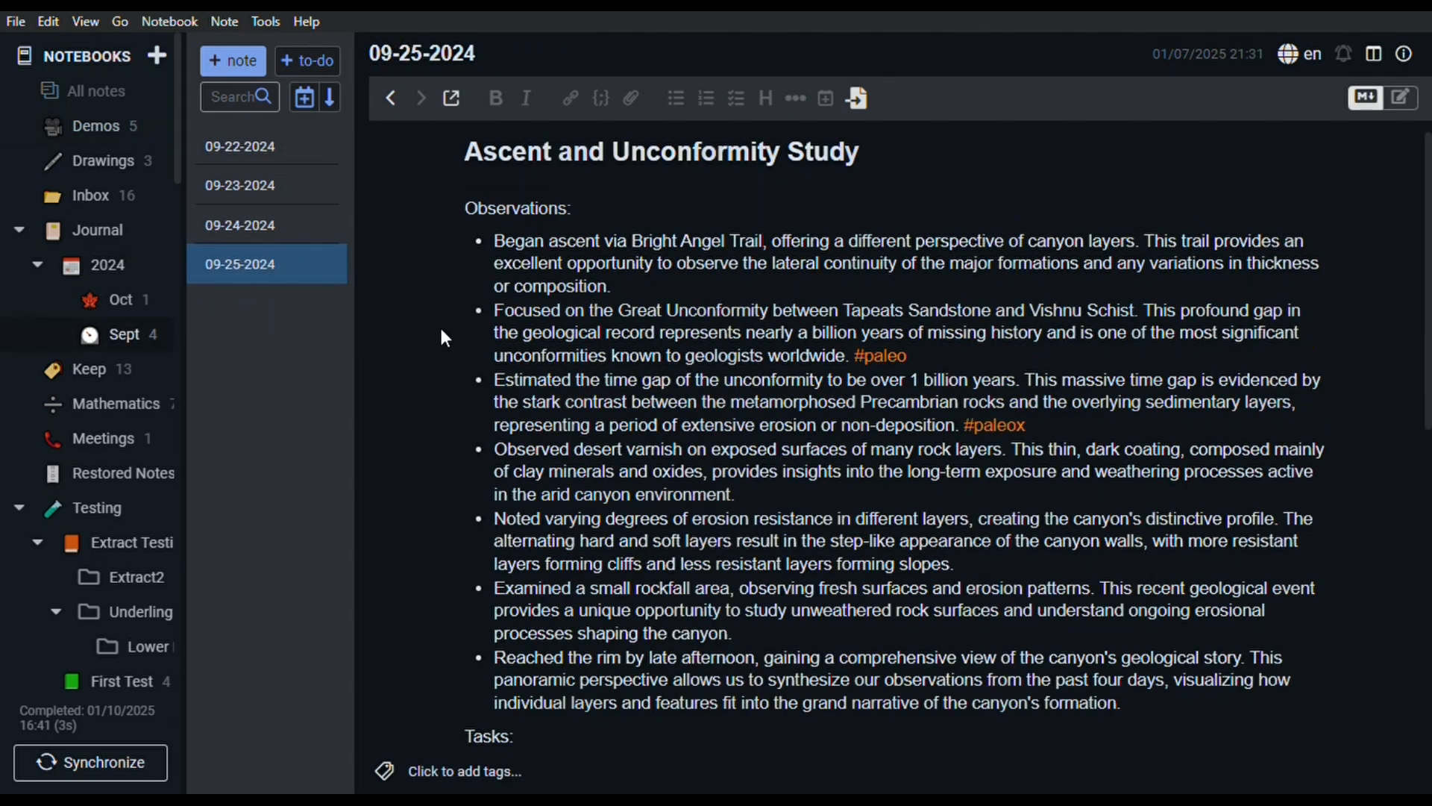
{"action": "left_click", "coordinate": [281, 150]}
{"action": "left_click", "coordinate": [282, 183]}
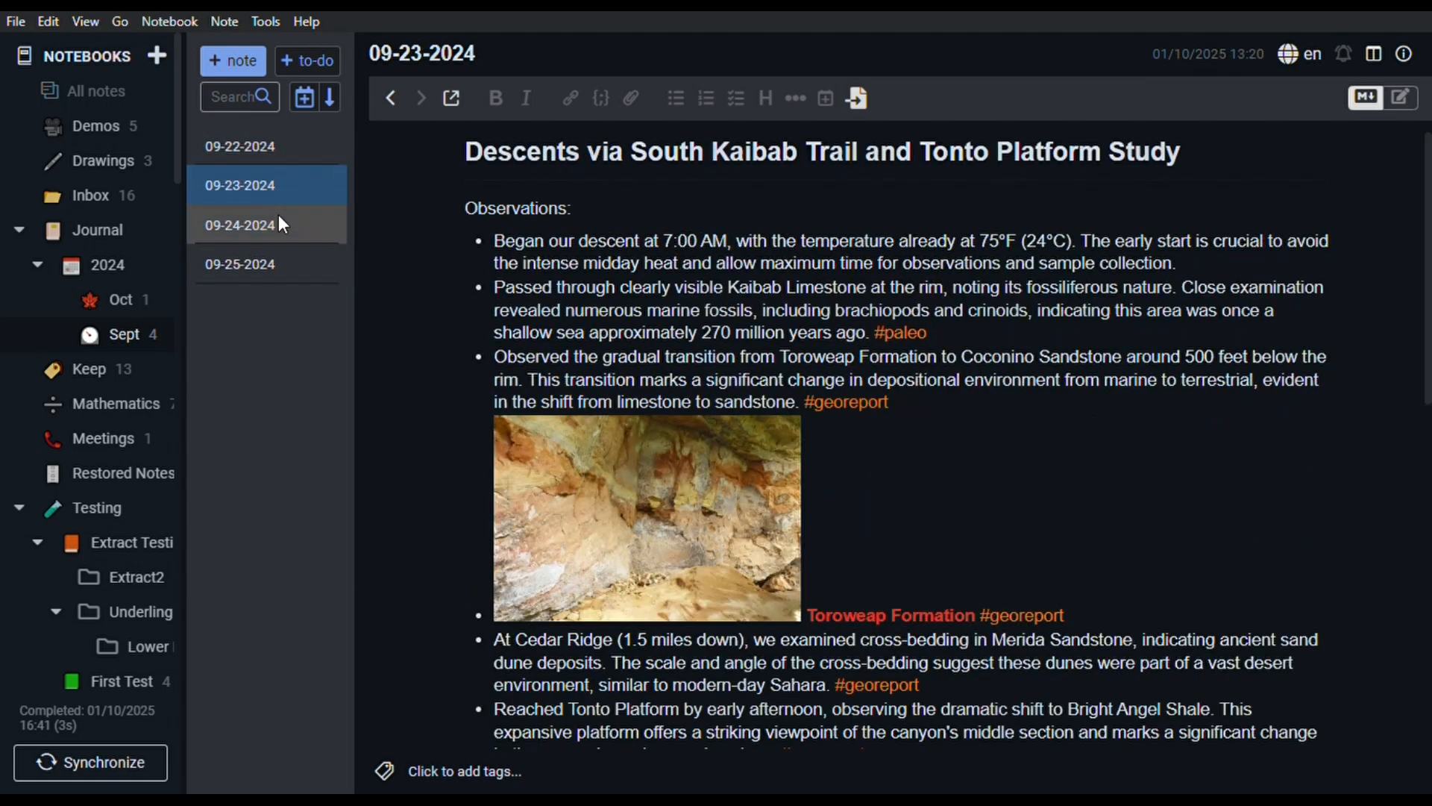
{"action": "left_click", "coordinate": [281, 224]}
{"action": "left_click", "coordinate": [279, 270]}
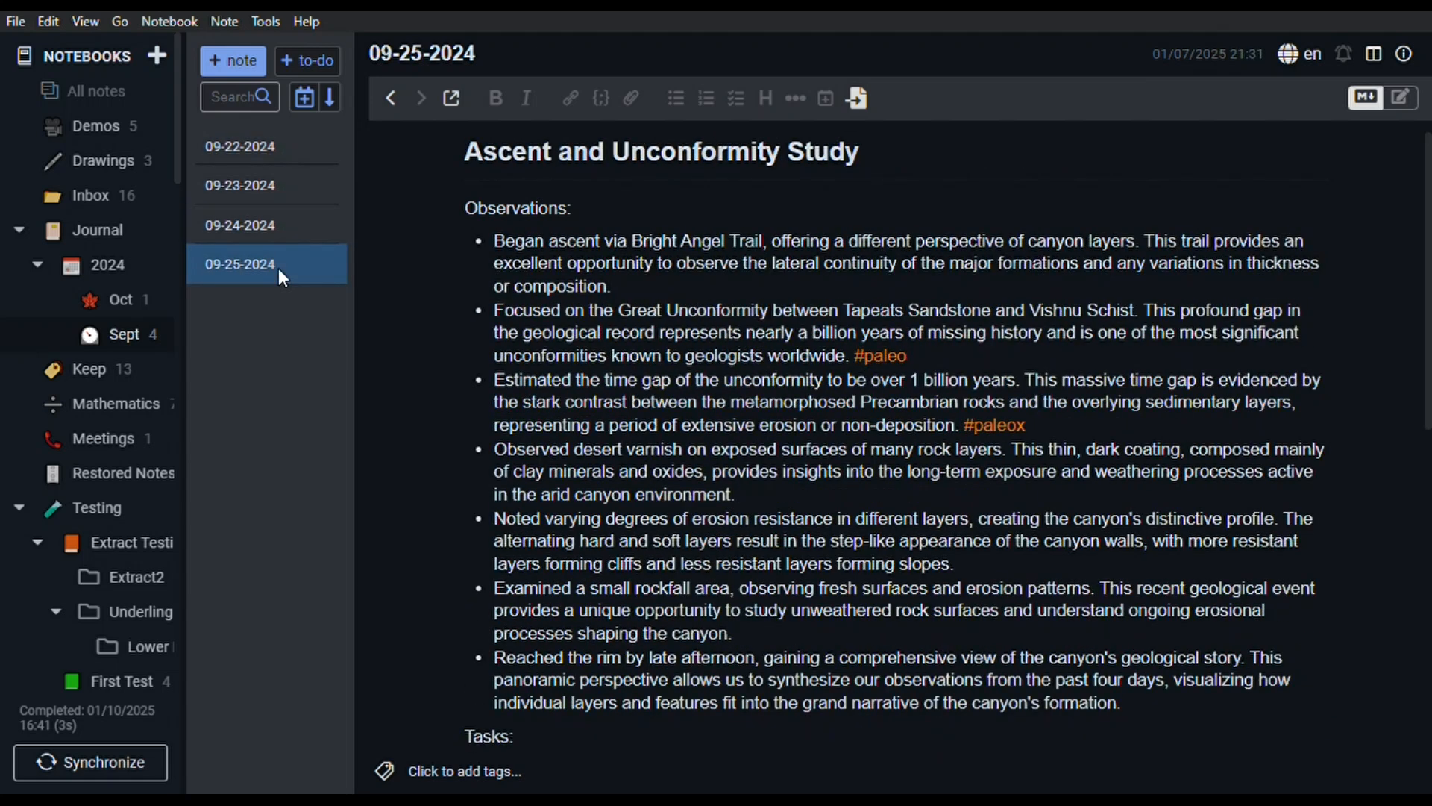
Step: Extract the #todos paragraphs from the 09-22-2024 to 09-25-2024 notes into one note and review its contents down to the metadata
{"action": "left_click", "coordinate": [280, 146]}
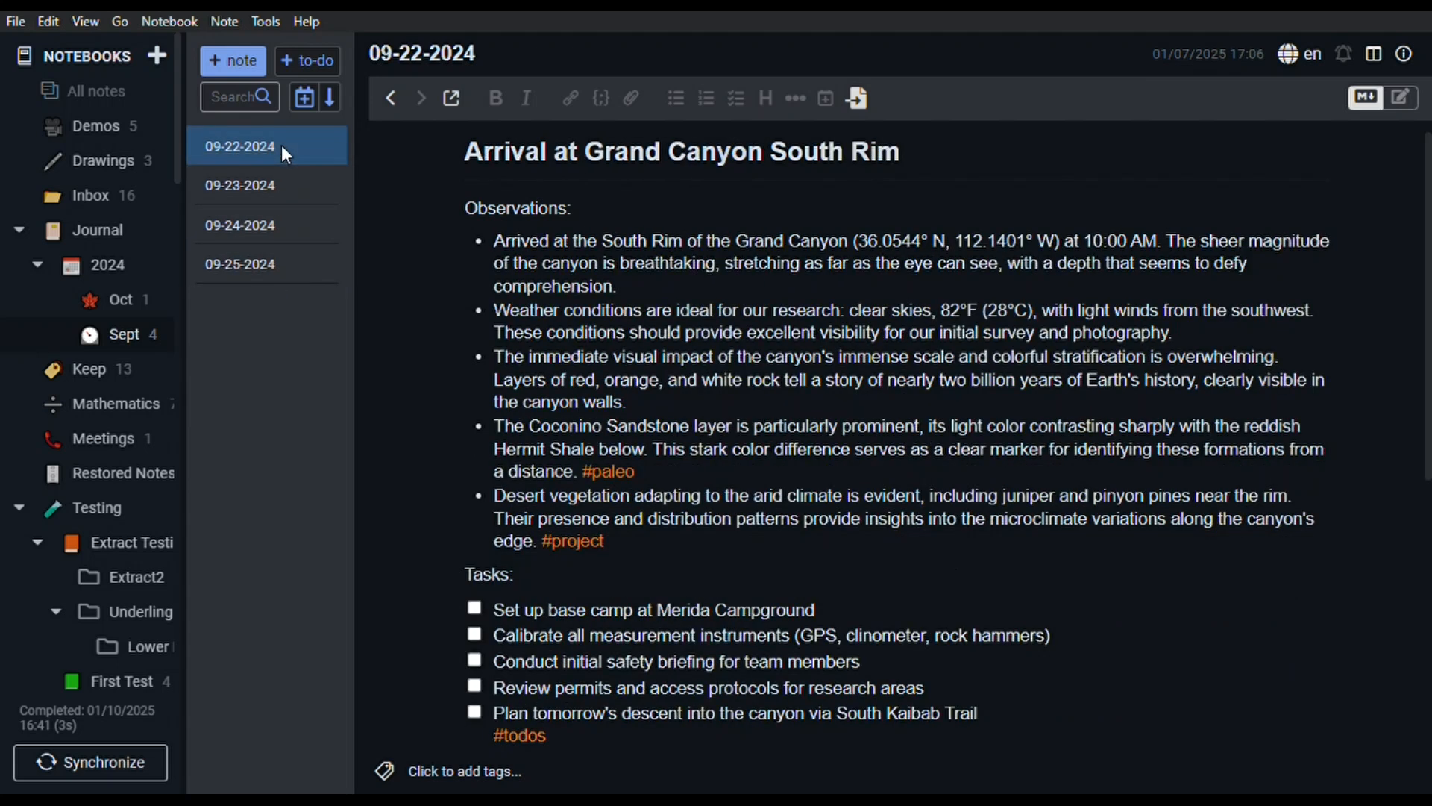
{"action": "left_click", "coordinate": [297, 267], "text": "shift"}
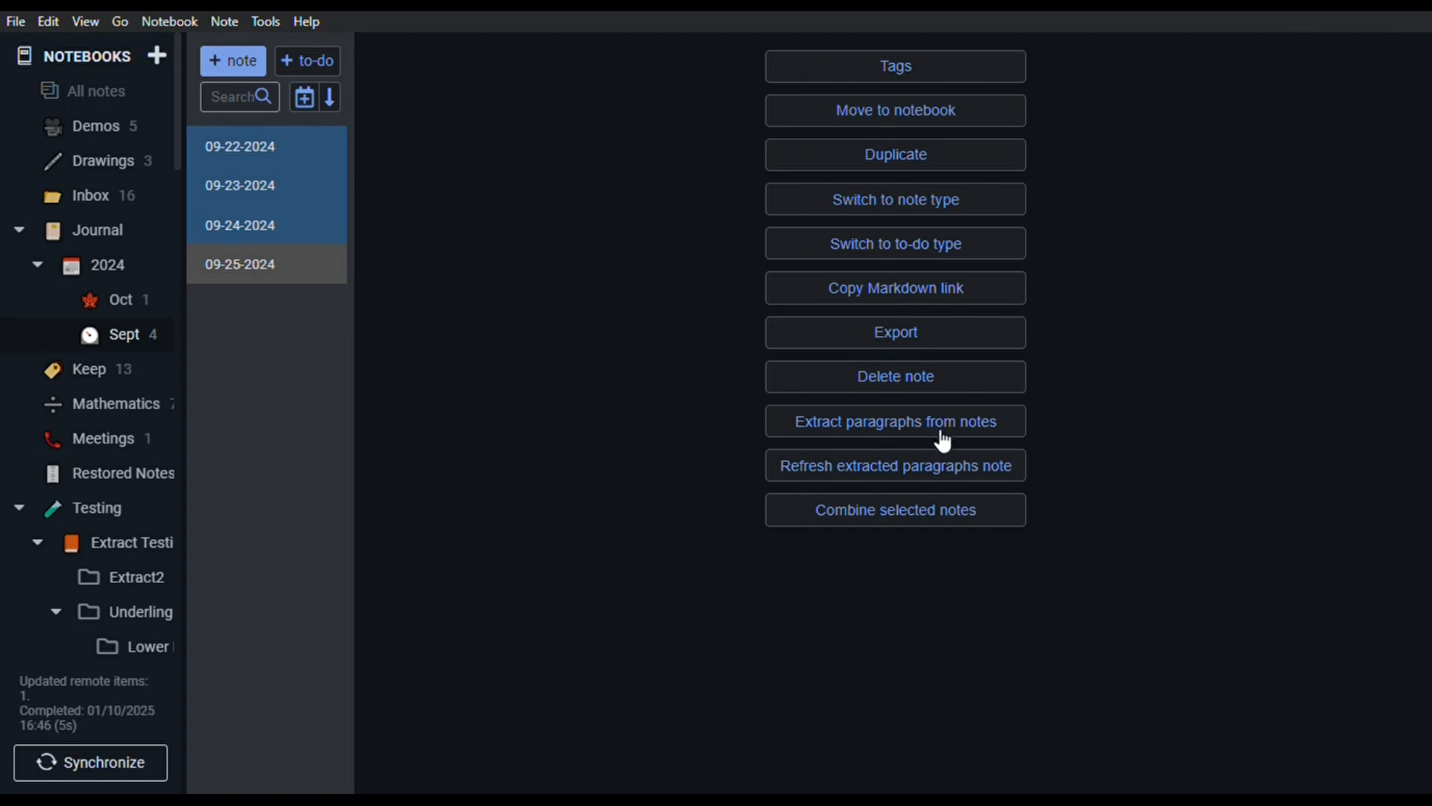
{"action": "left_click", "coordinate": [937, 426]}
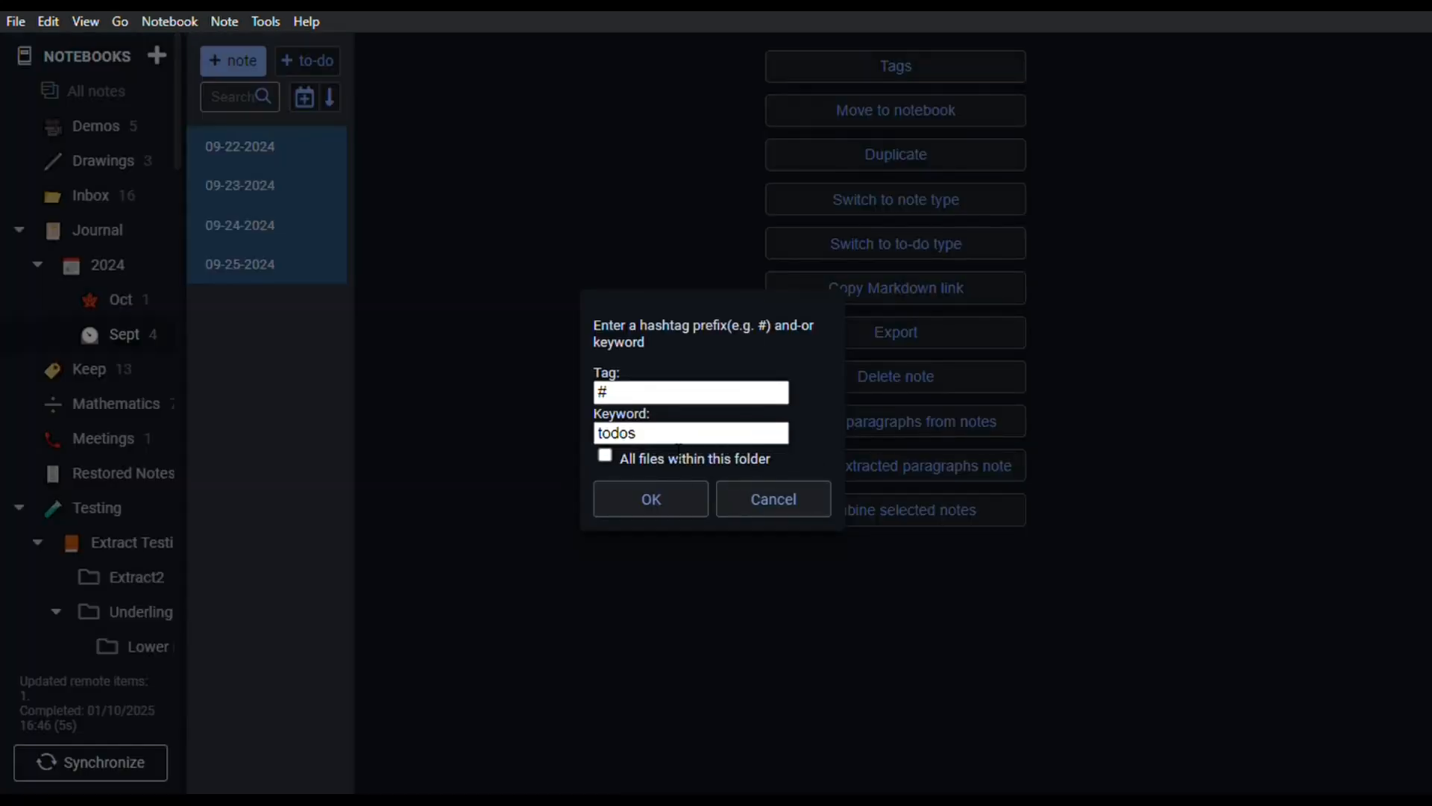
{"action": "left_click", "coordinate": [668, 499]}
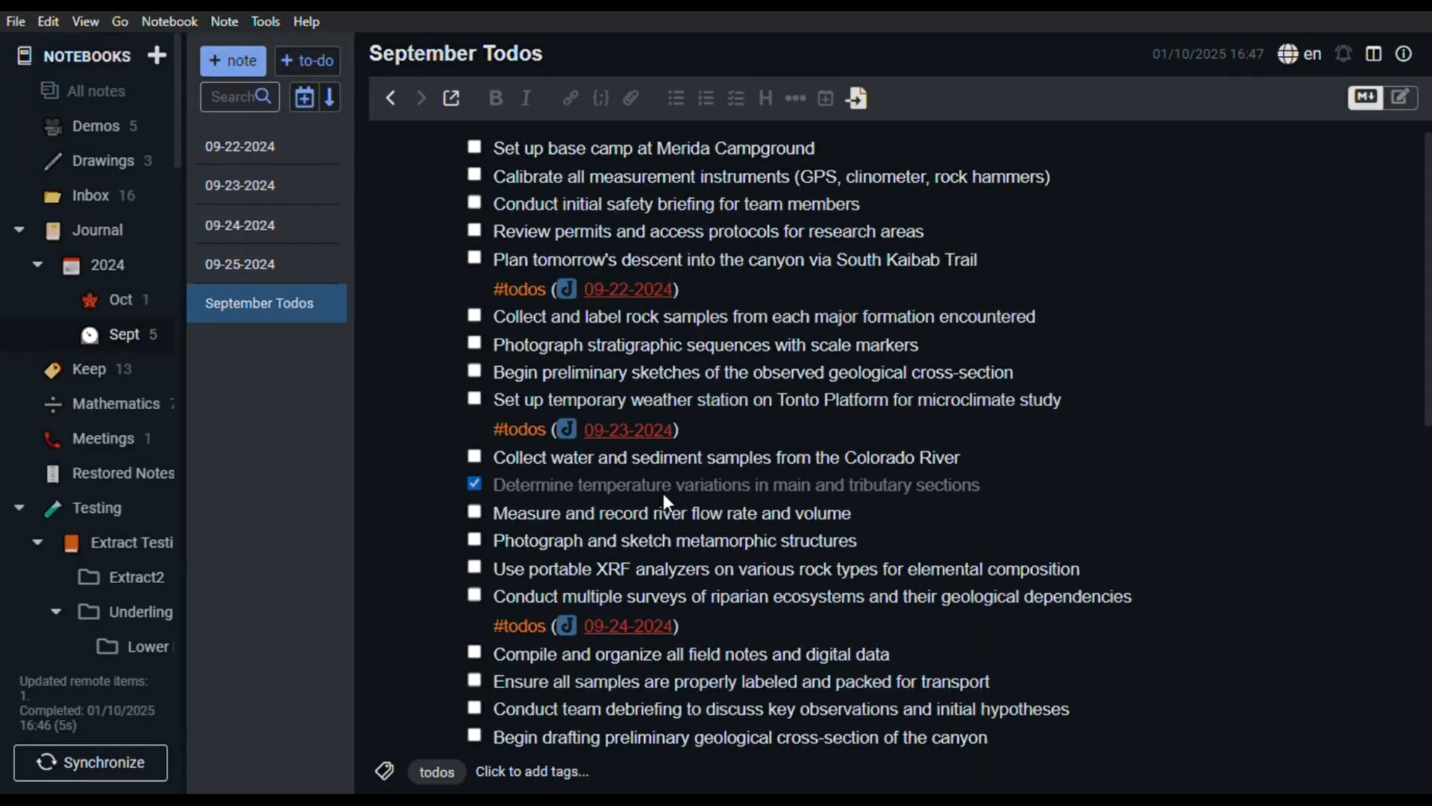
{"action": "scroll", "coordinate": [575, 179], "scroll_direction": "down", "scroll_amount": 7}
{"action": "scroll", "coordinate": [580, 176], "scroll_direction": "up", "scroll_amount": 4}
{"action": "scroll", "coordinate": [582, 181], "scroll_direction": "down", "scroll_amount": 3}
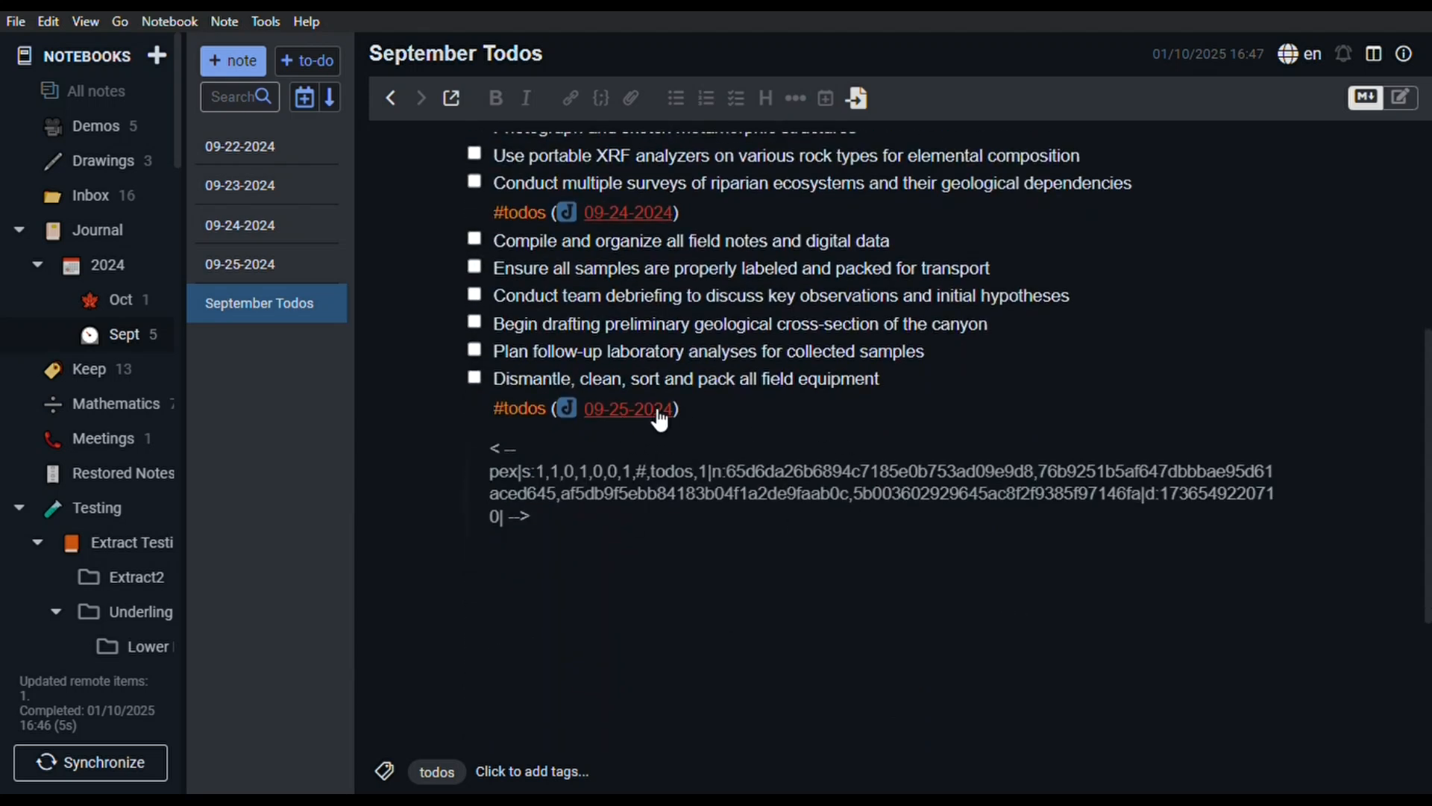
{"action": "scroll", "coordinate": [649, 404], "scroll_direction": "up", "scroll_amount": 5}
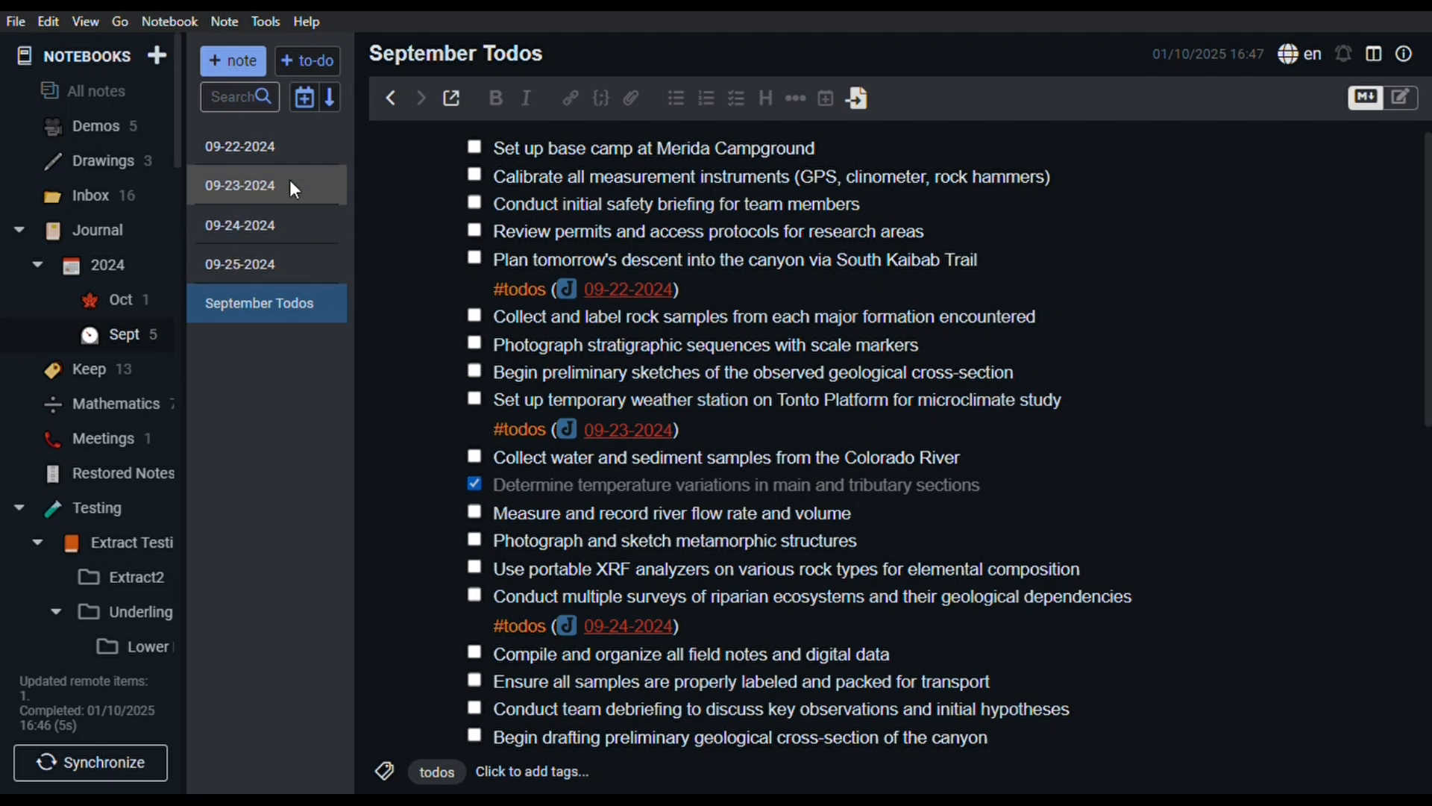
Step: Mark the task "Set up base camp at Merida Campground" as done in the 09-22-2024 note
{"action": "left_click", "coordinate": [313, 149]}
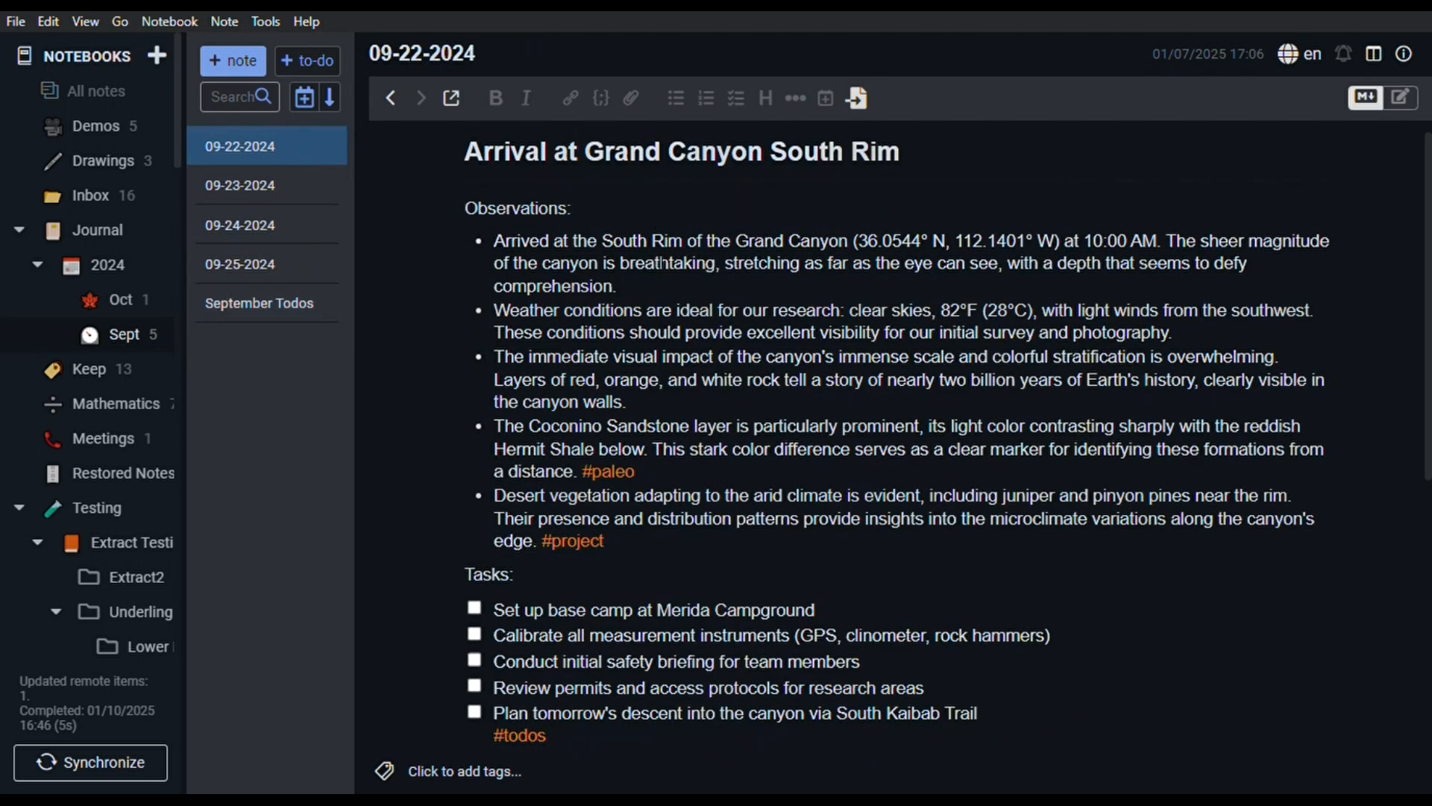
{"action": "left_click", "coordinate": [481, 608]}
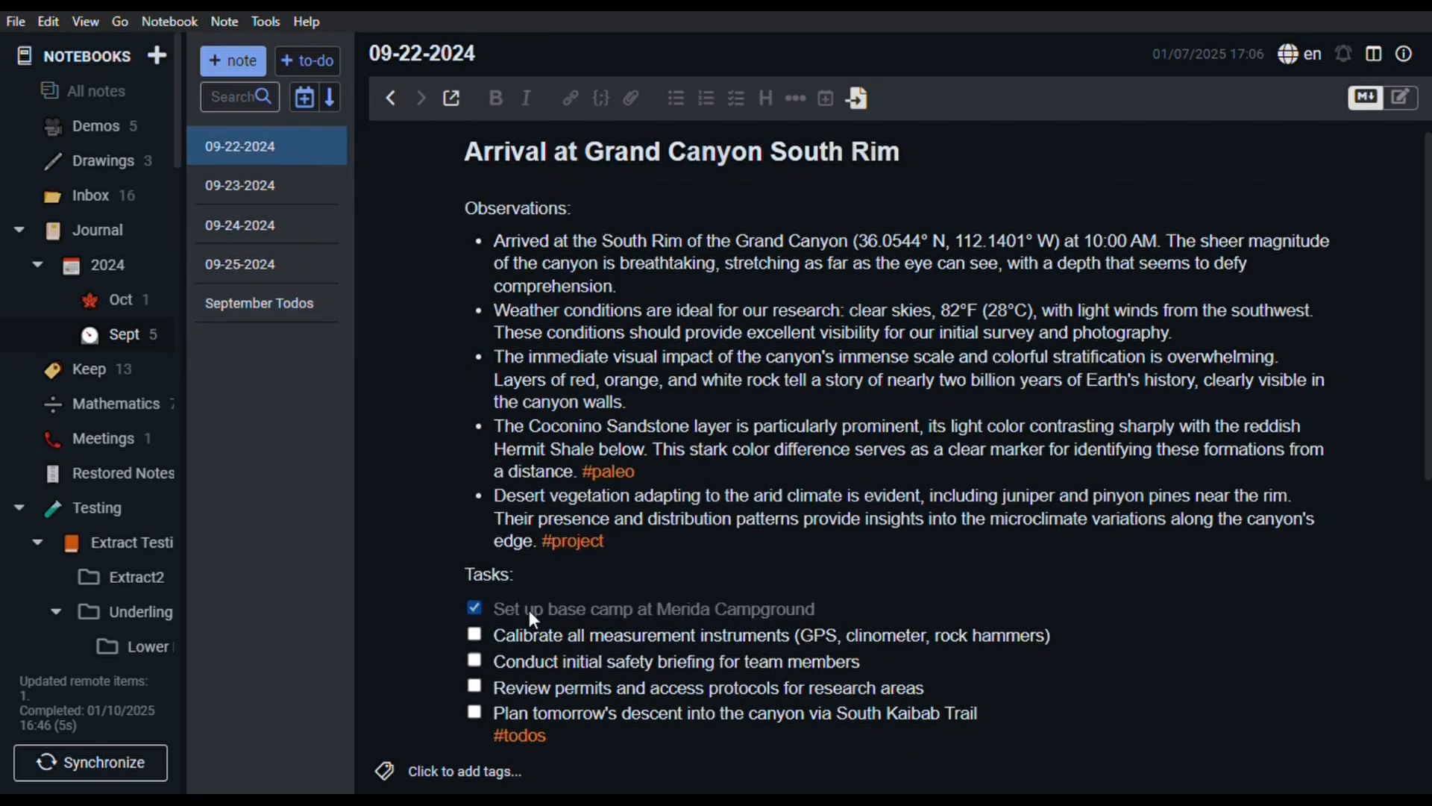
Step: Check off "Plan tomorrow's descent into the canyon via South Kaibab Trail" in September Todos and refresh the extracted paragraphs
{"action": "left_click", "coordinate": [288, 301]}
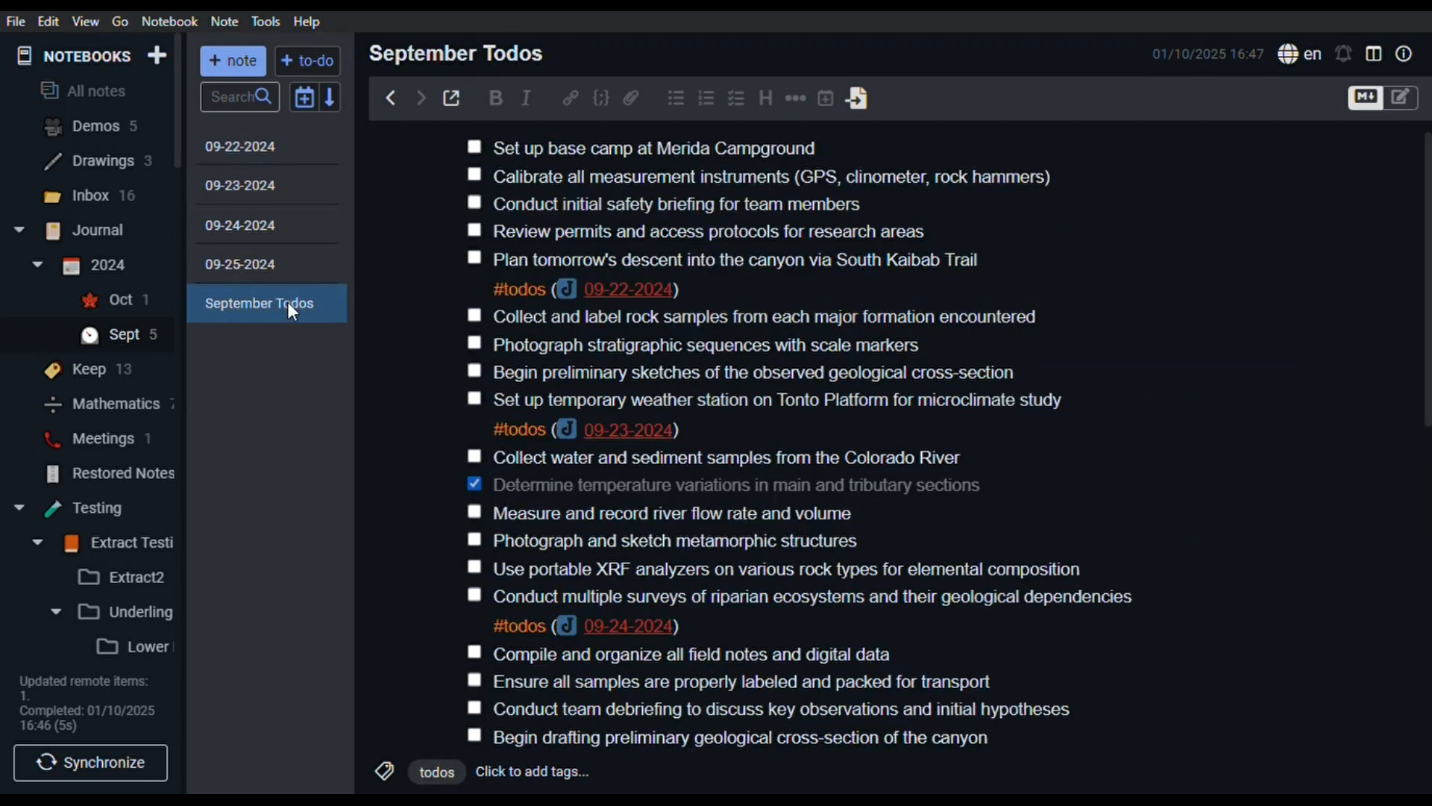
{"action": "left_click", "coordinate": [475, 260]}
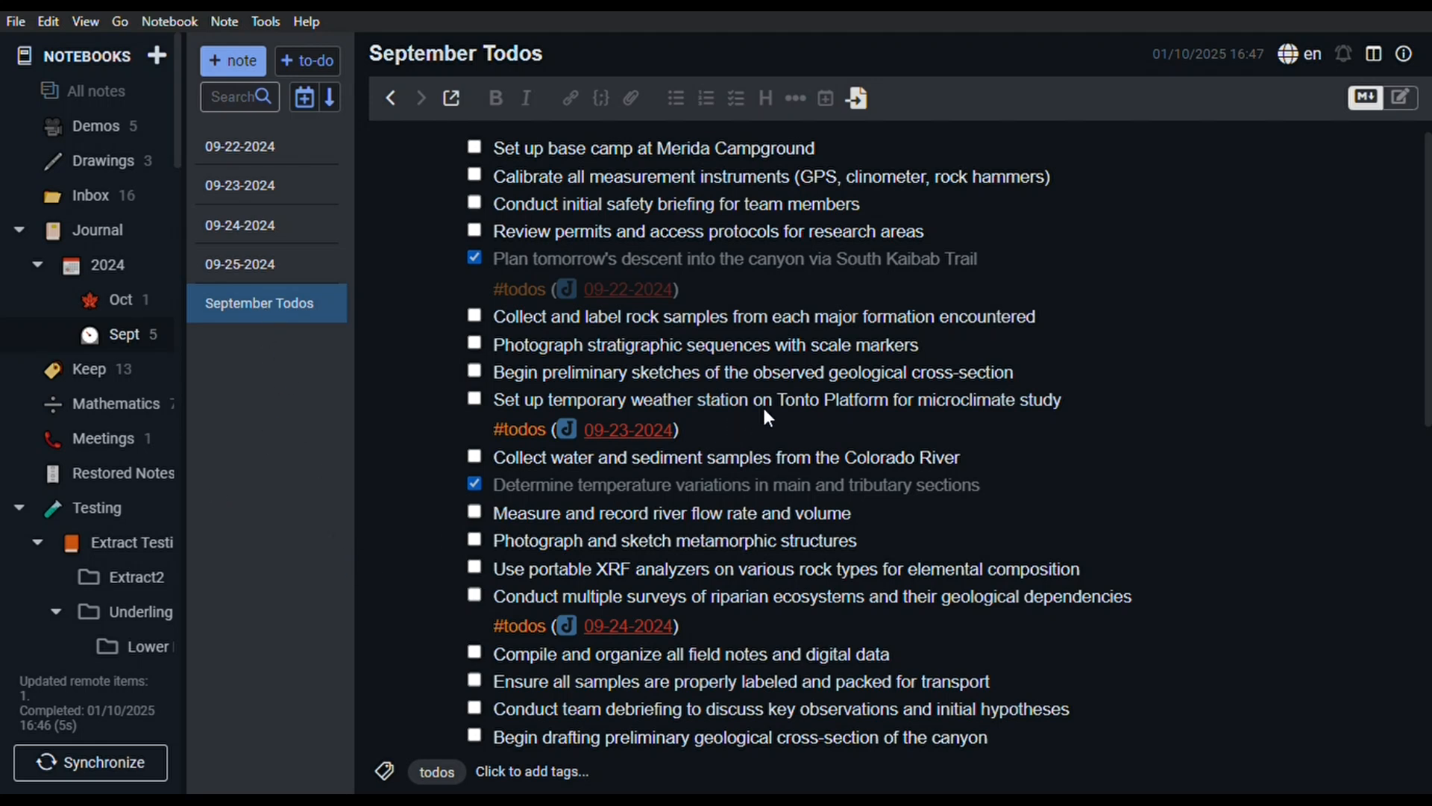
{"action": "key", "text": "ctrl+alt+t"}
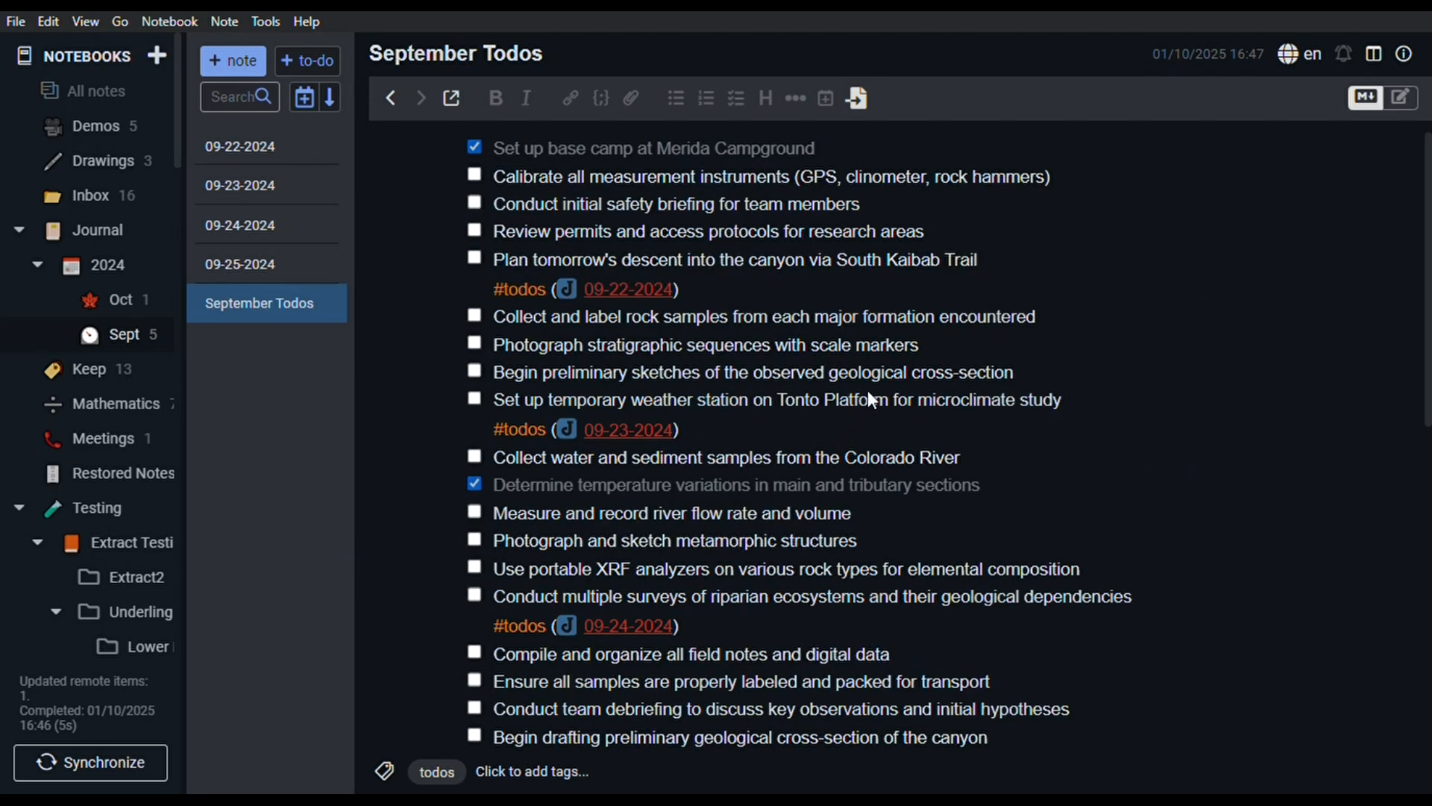